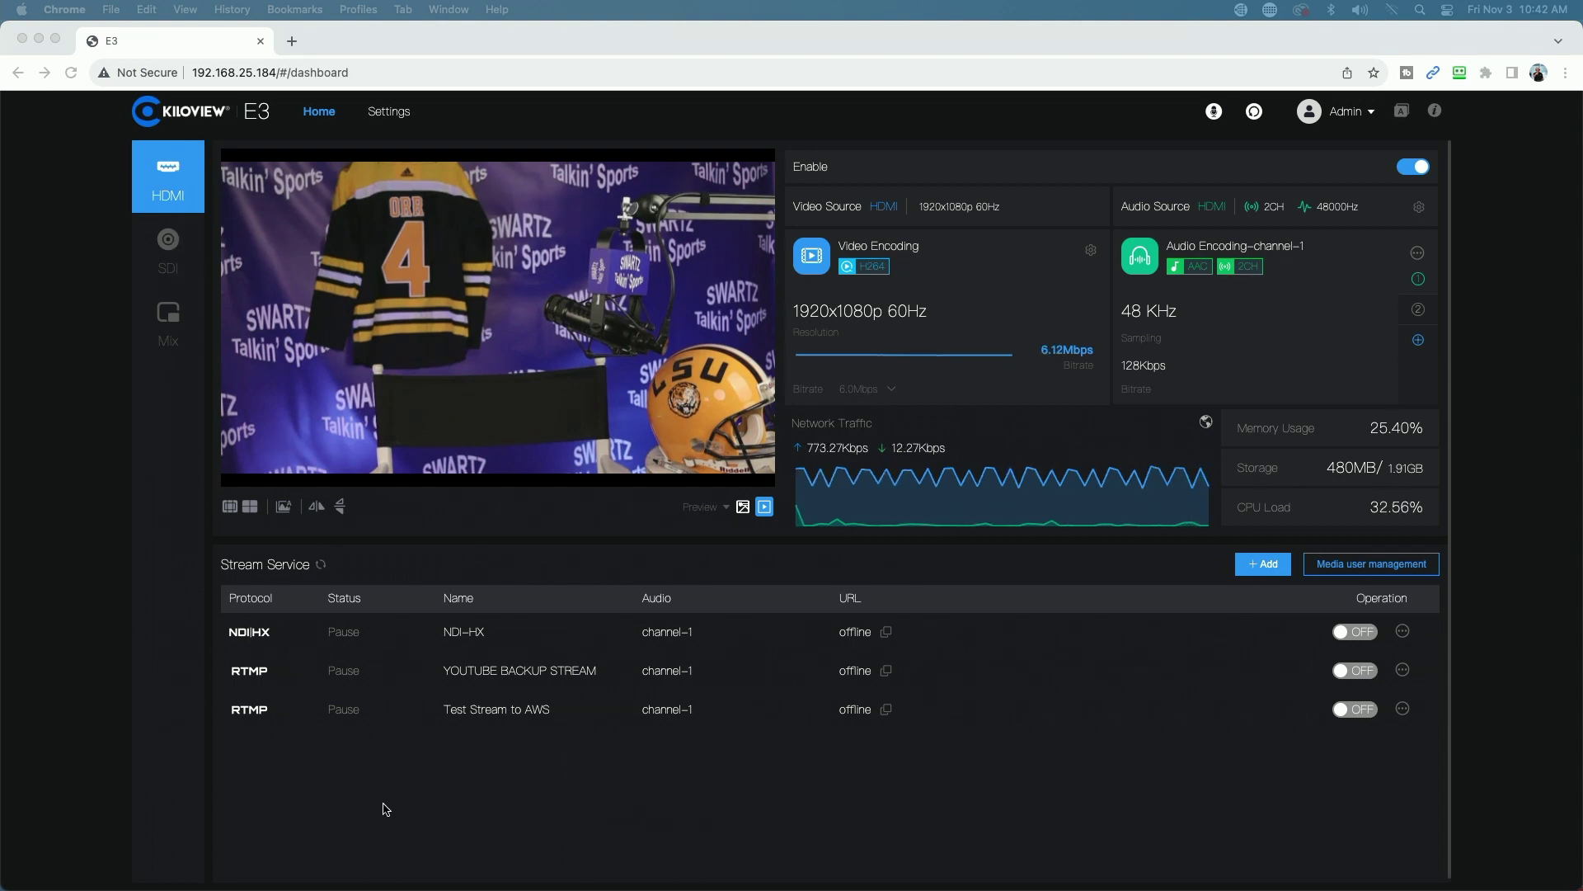
Step: Cycle the dashboard through the SDI, Mix and HDMI sources
{"action": "left_click", "coordinate": [168, 242]}
{"action": "left_click", "coordinate": [167, 242]}
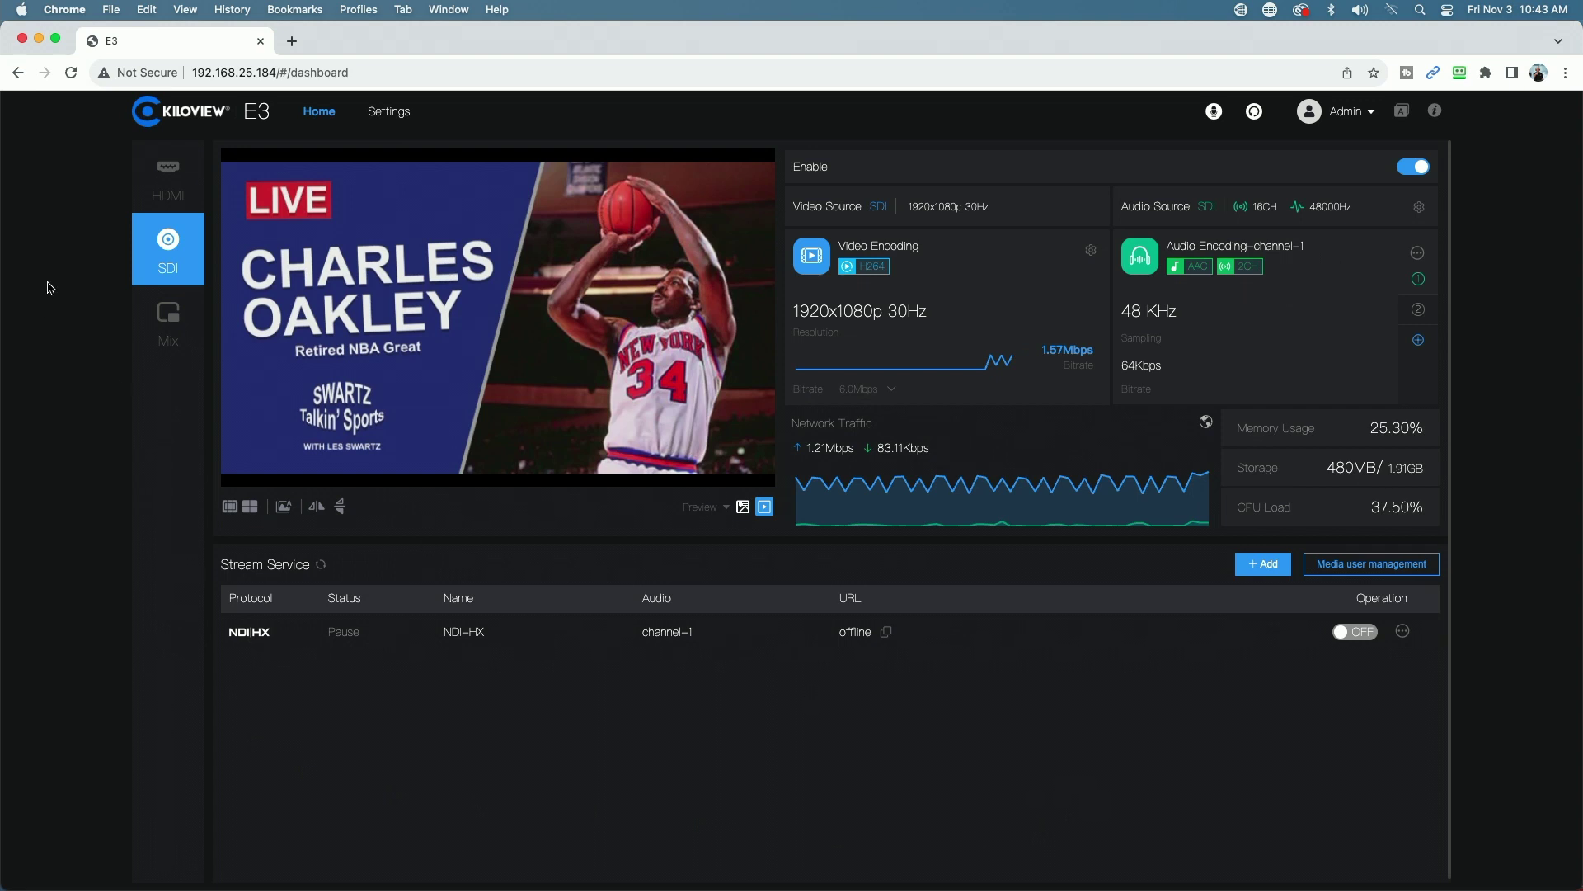
{"action": "left_click", "coordinate": [169, 317]}
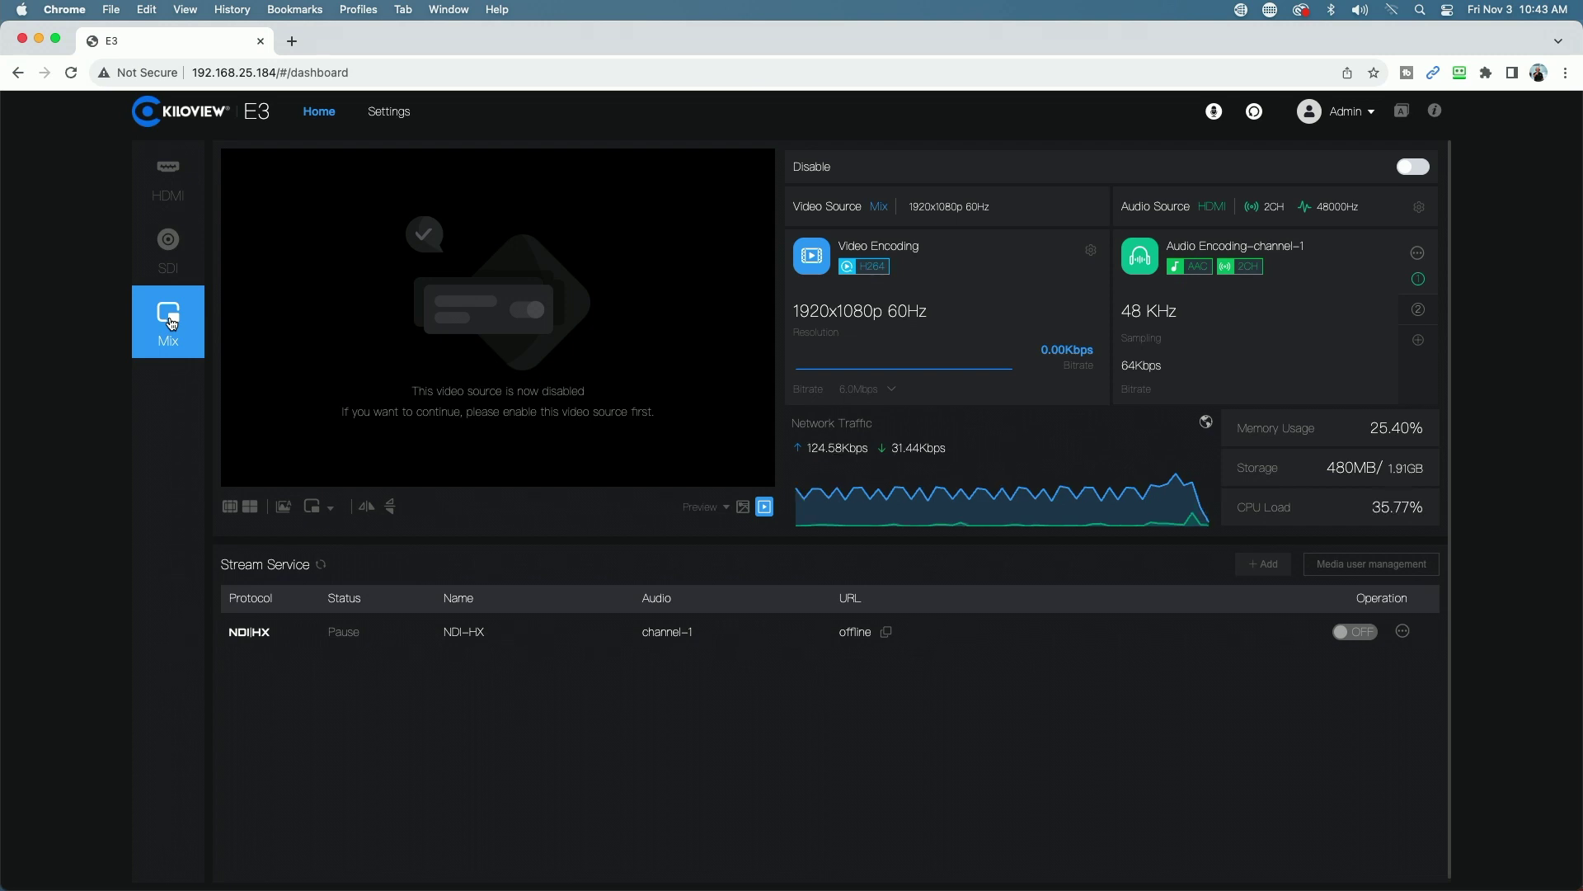
{"action": "left_click", "coordinate": [169, 175]}
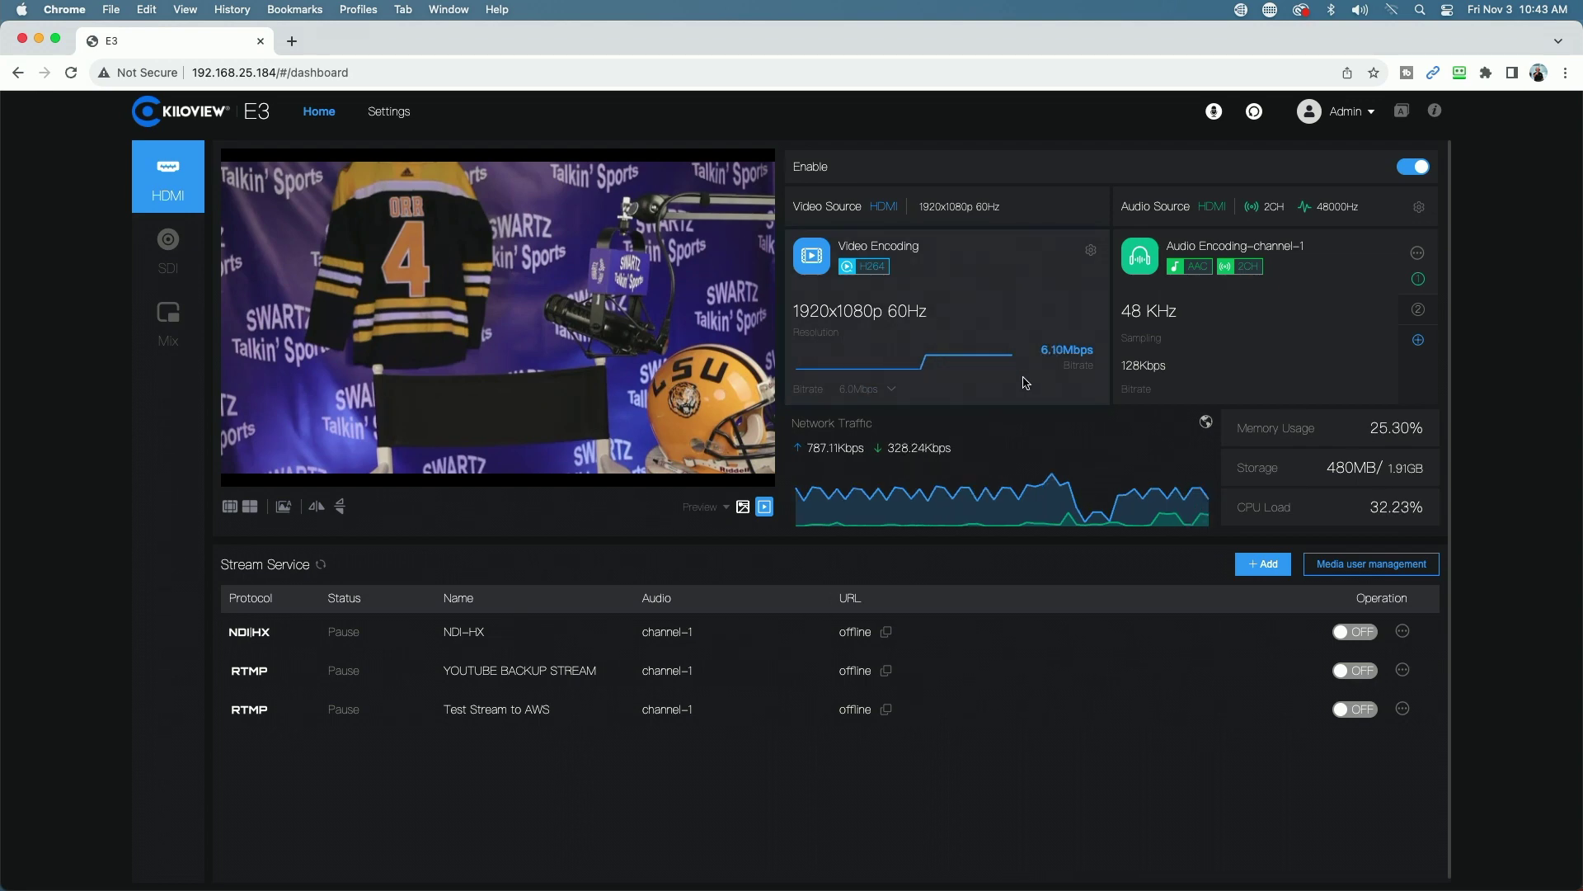
Step: Review the video encoding settings unchanged, then try safe-area and grid overlays on the preview
{"action": "left_click", "coordinate": [1091, 251]}
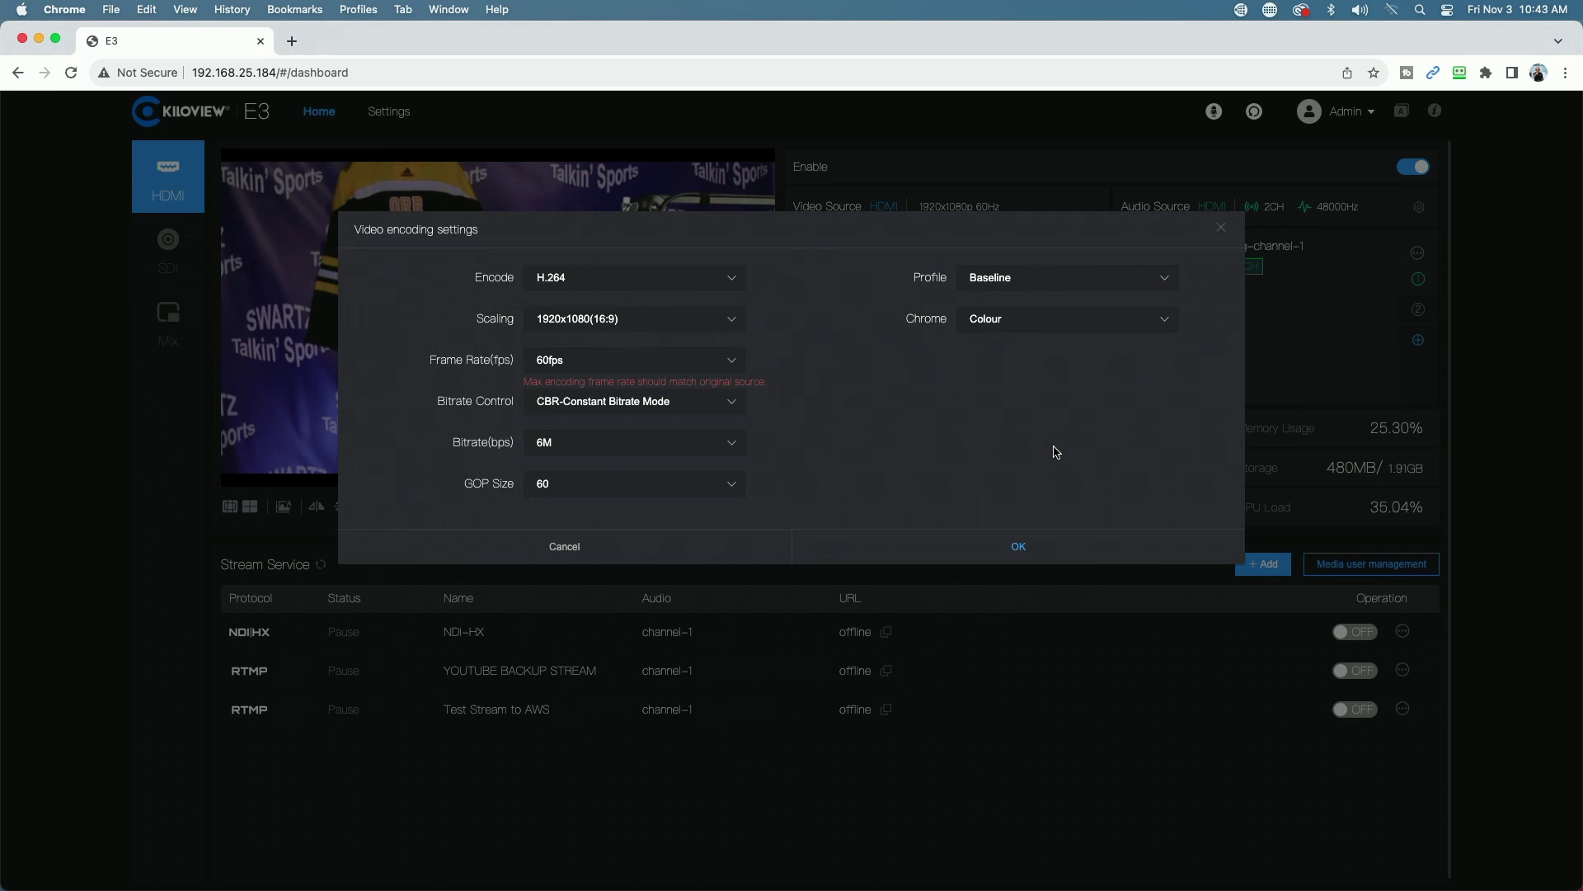
{"action": "left_click", "coordinate": [565, 548]}
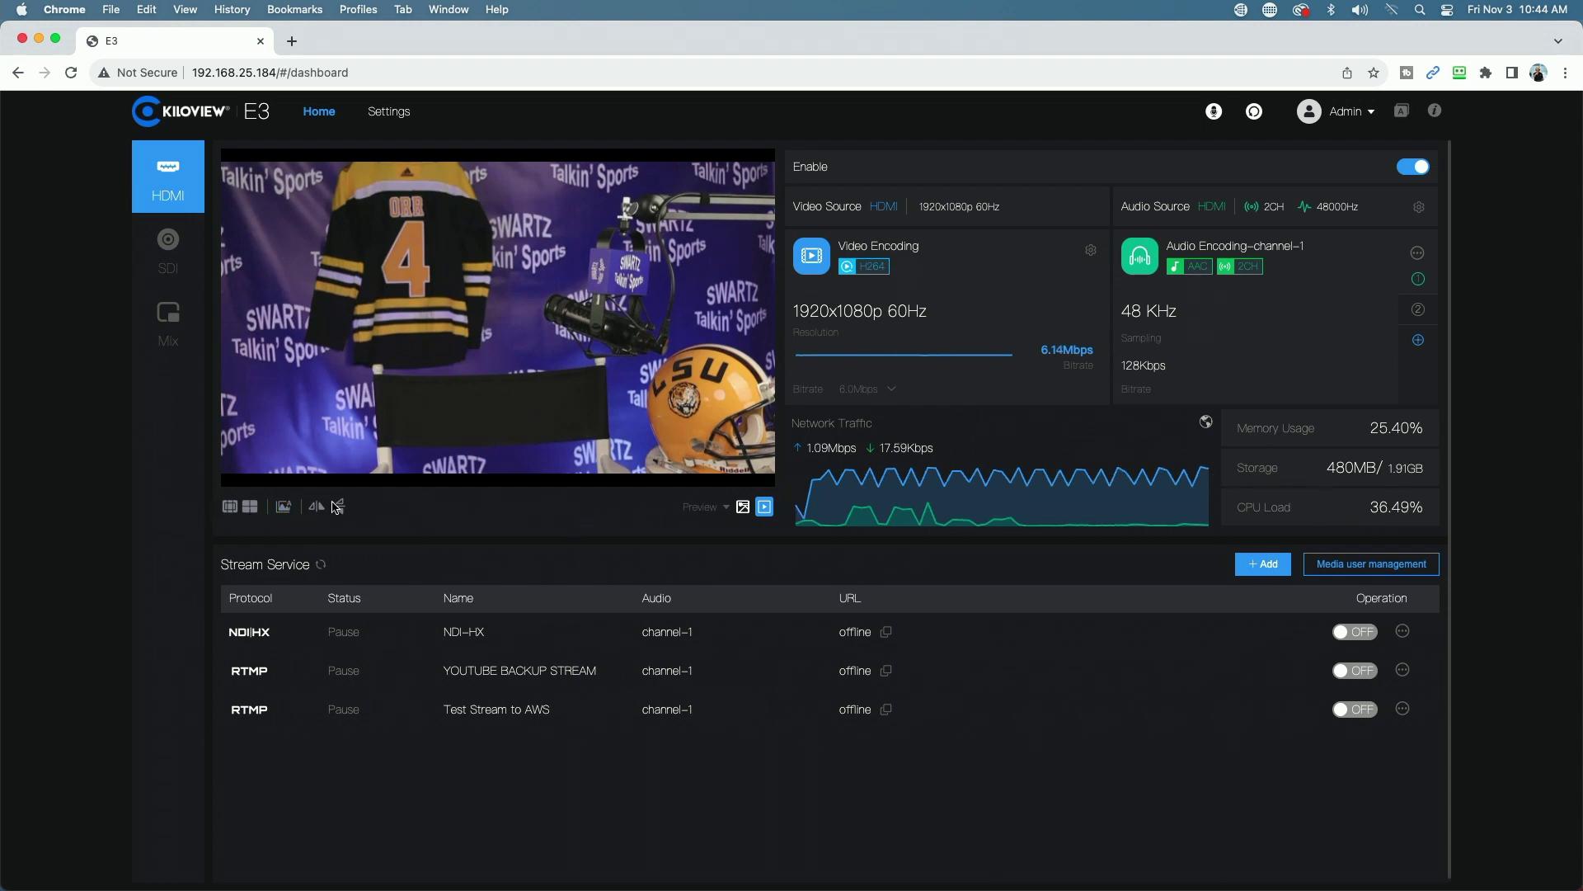
{"action": "left_click", "coordinate": [229, 511]}
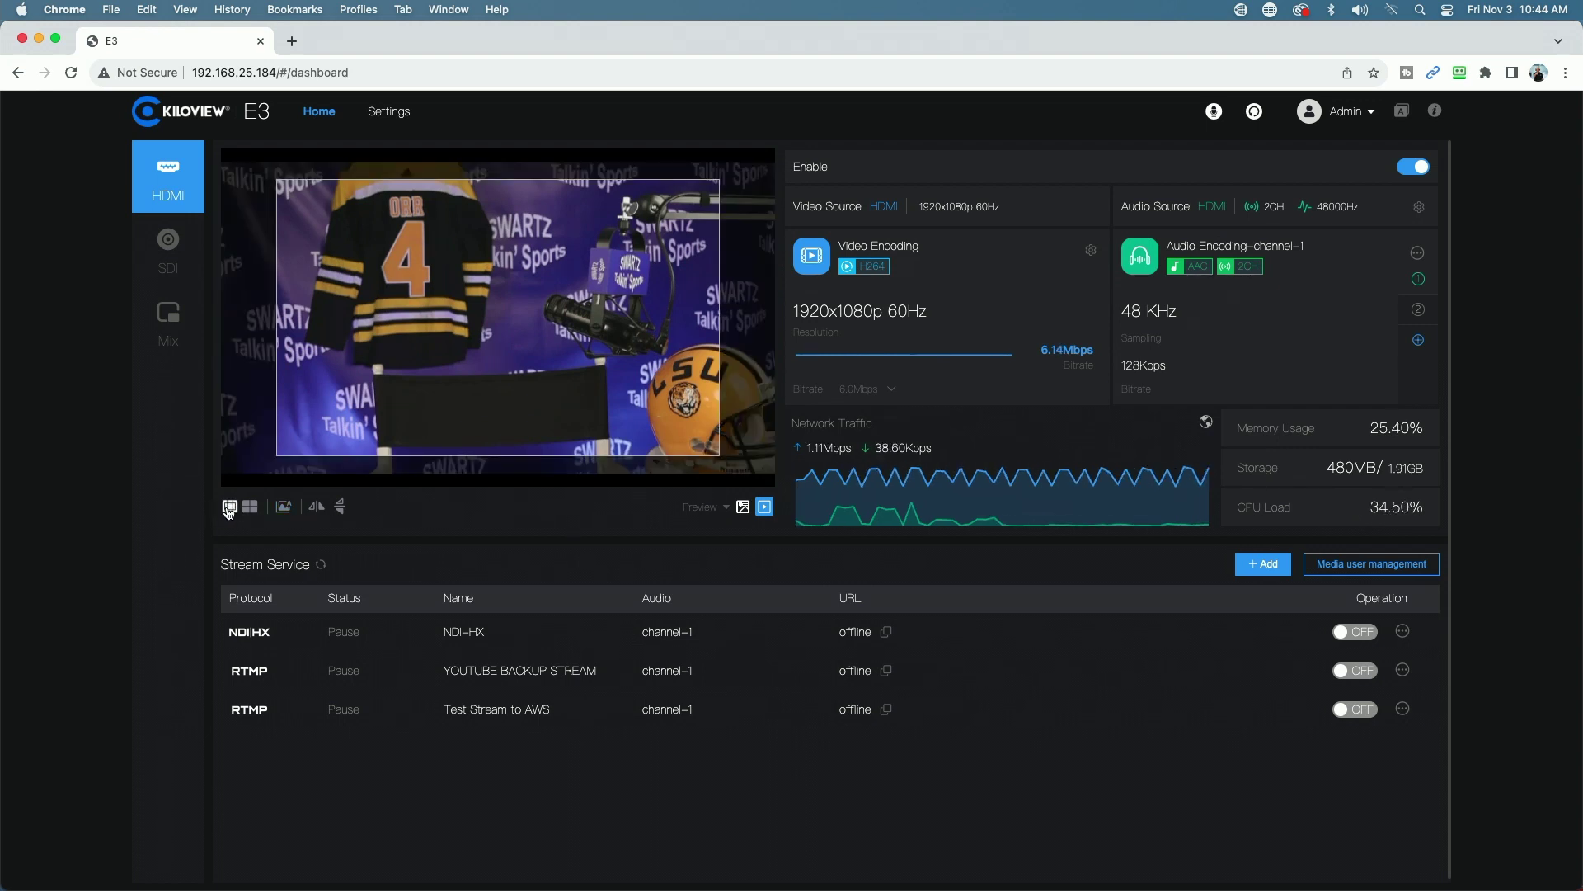
{"action": "left_click", "coordinate": [249, 509]}
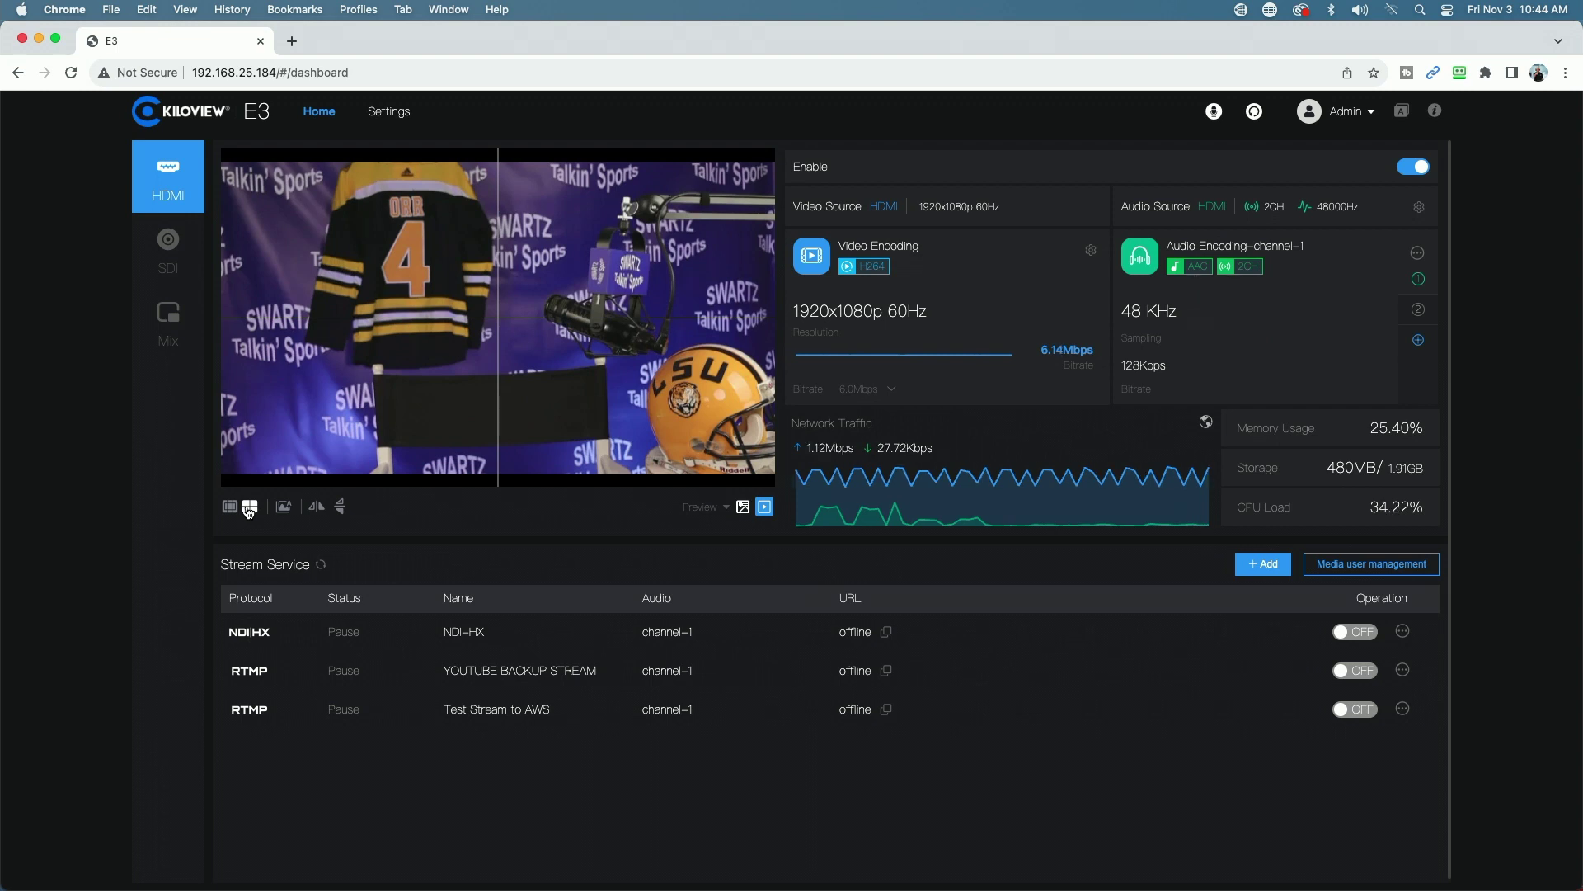
{"action": "left_click", "coordinate": [249, 509]}
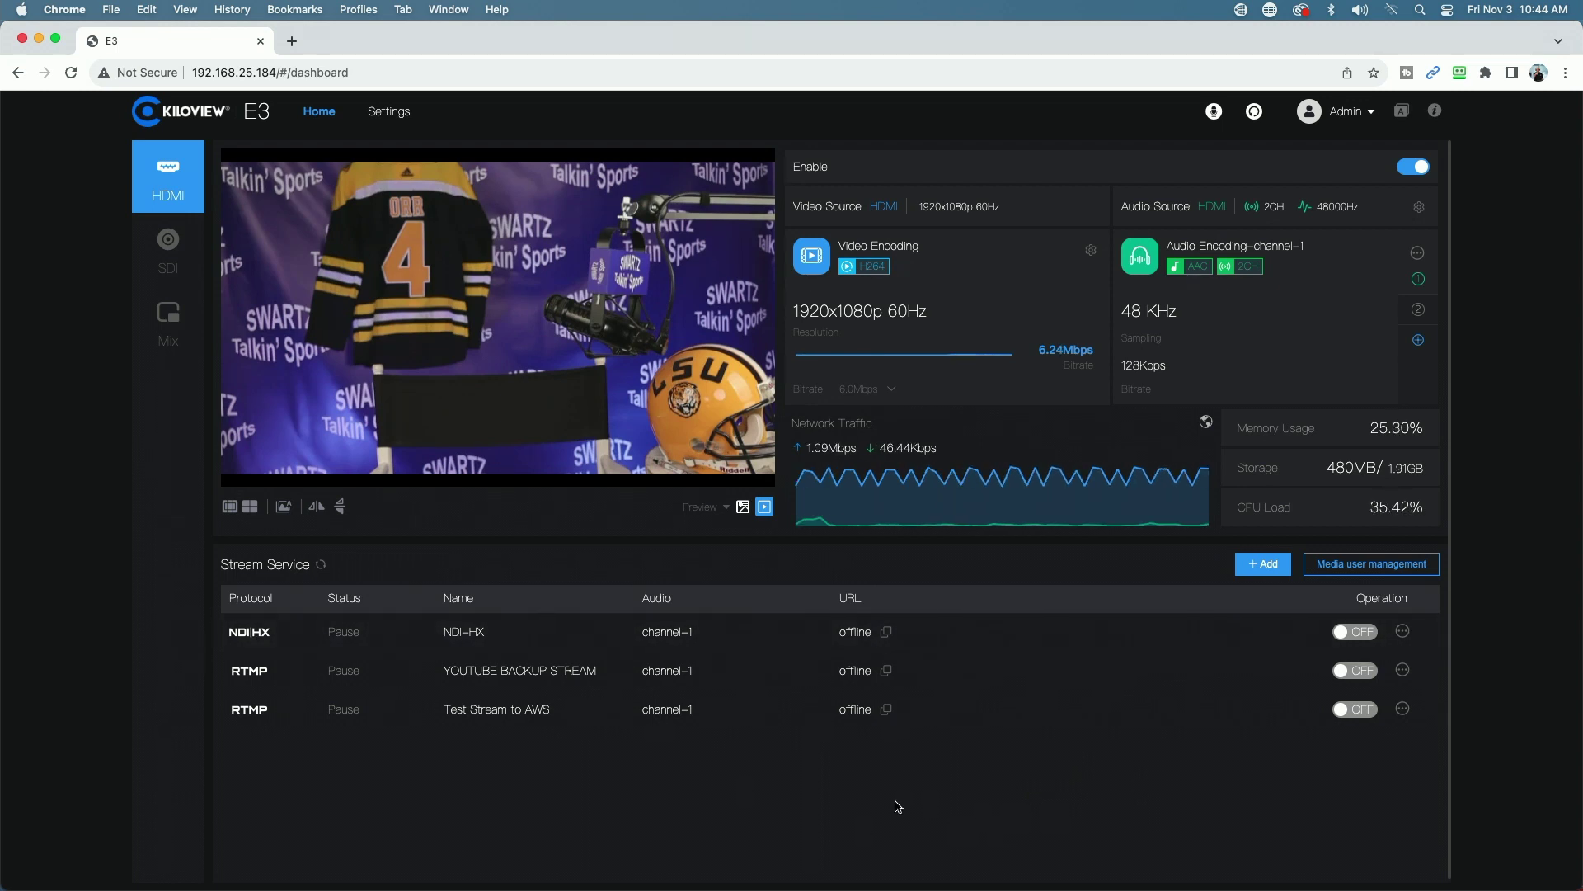
Step: Start a new RTSP streaming service and discard it without saving
{"action": "left_click", "coordinate": [1268, 569]}
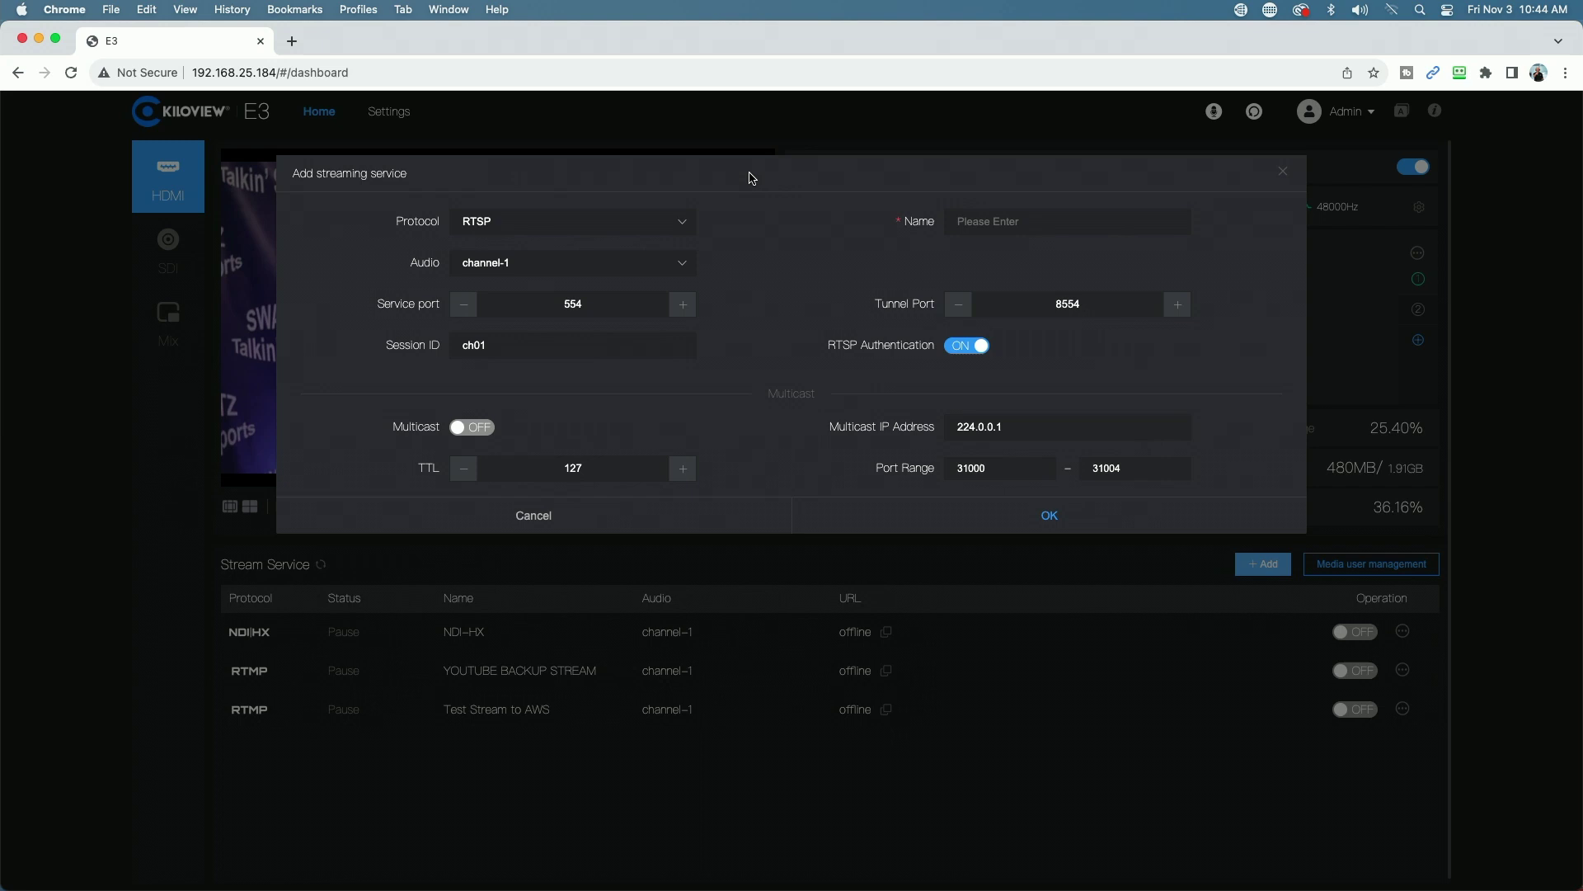
{"action": "left_click", "coordinate": [685, 226]}
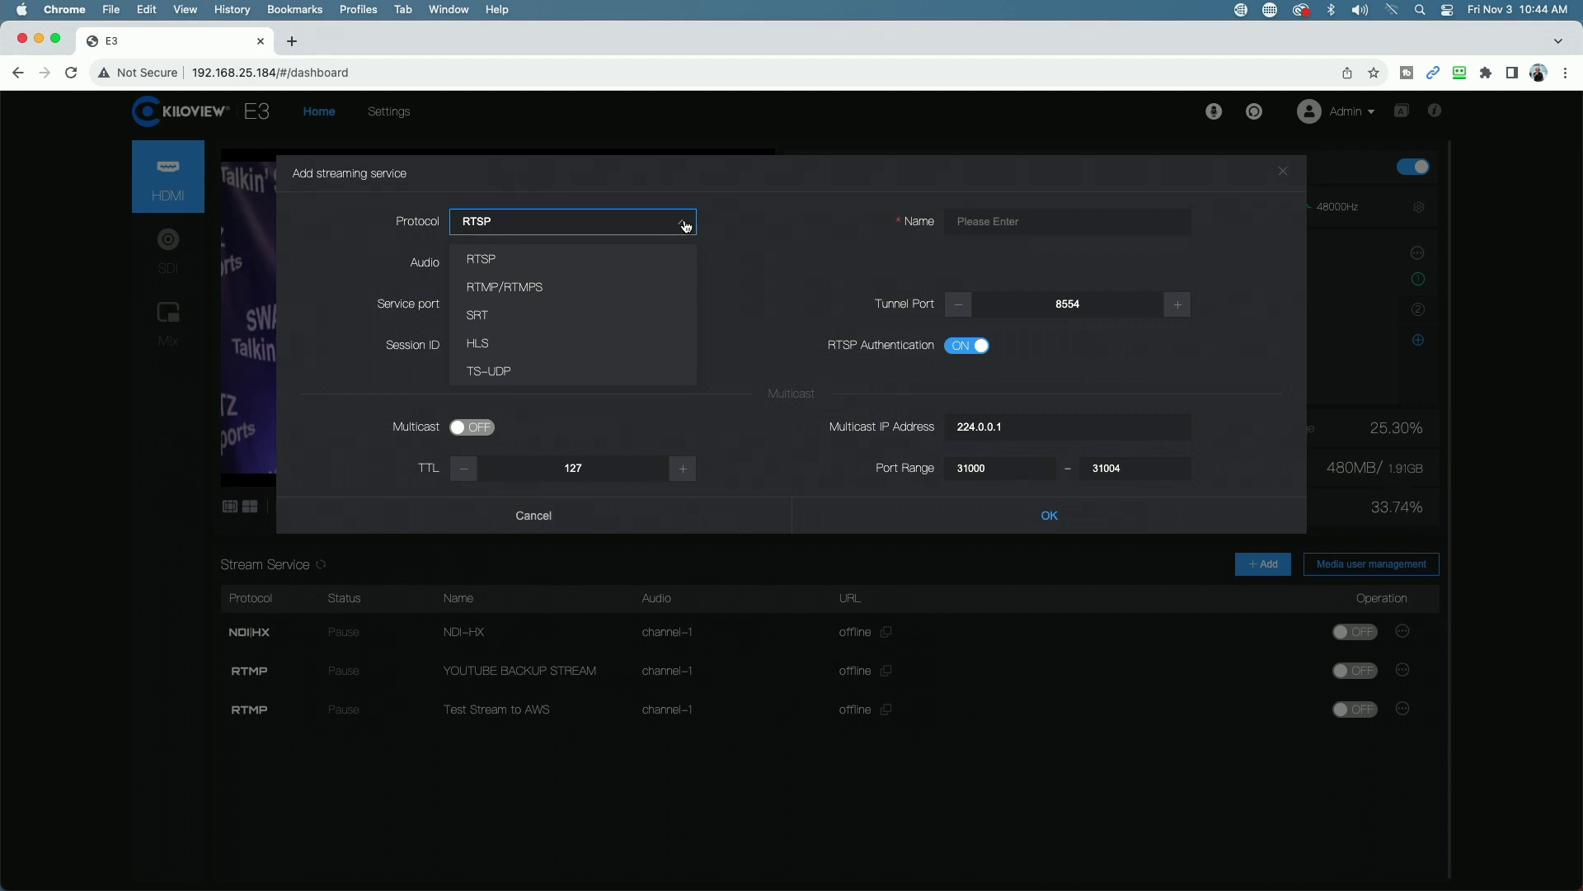
{"action": "left_click", "coordinate": [685, 226]}
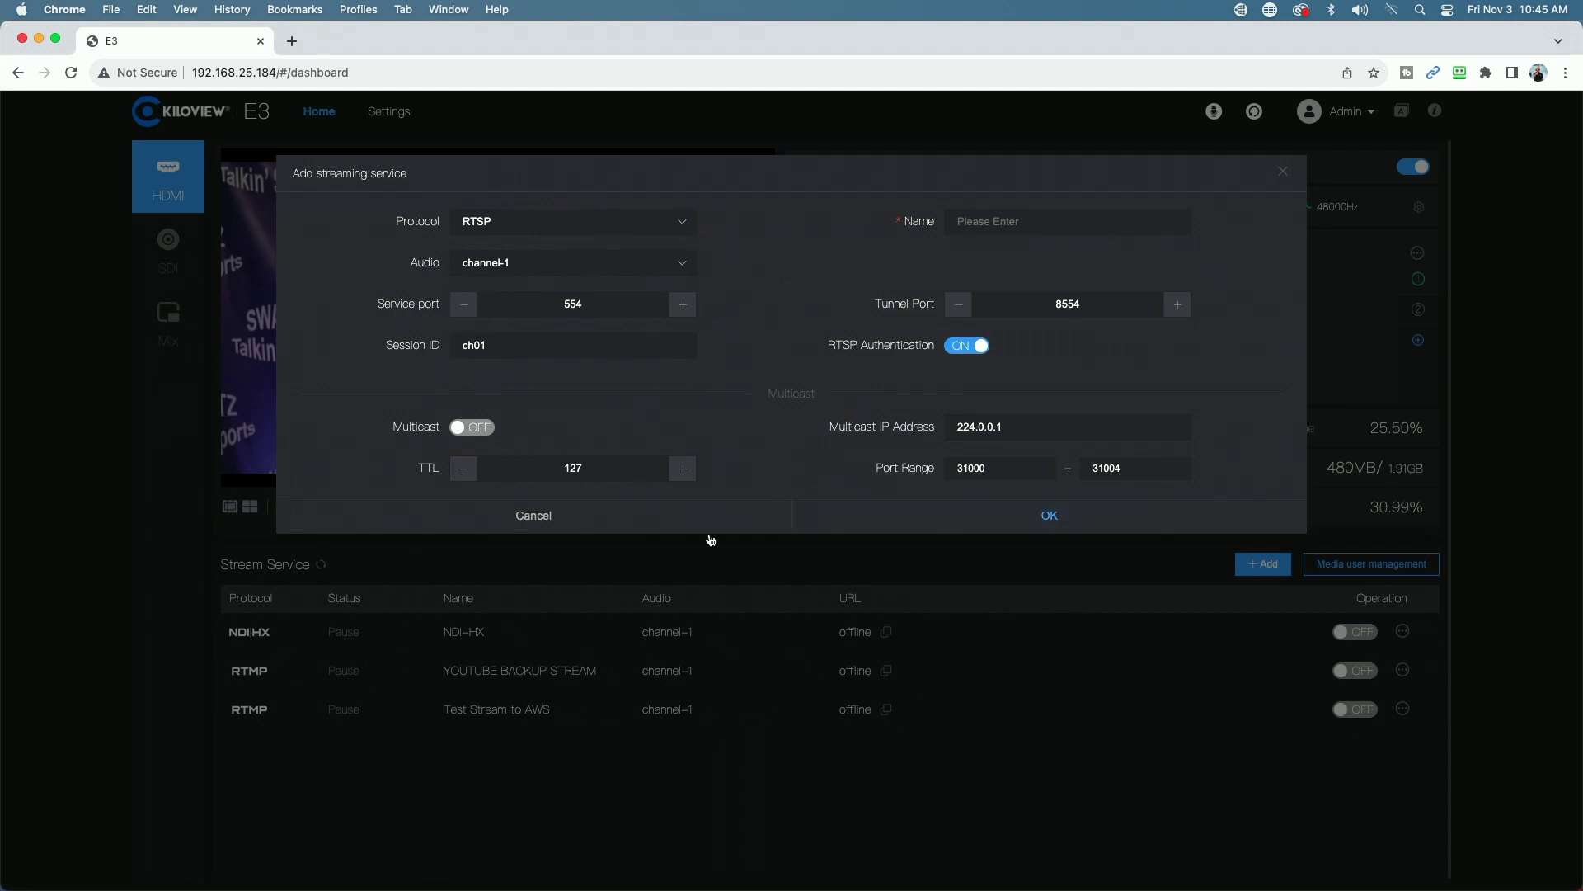
{"action": "left_click", "coordinate": [546, 517]}
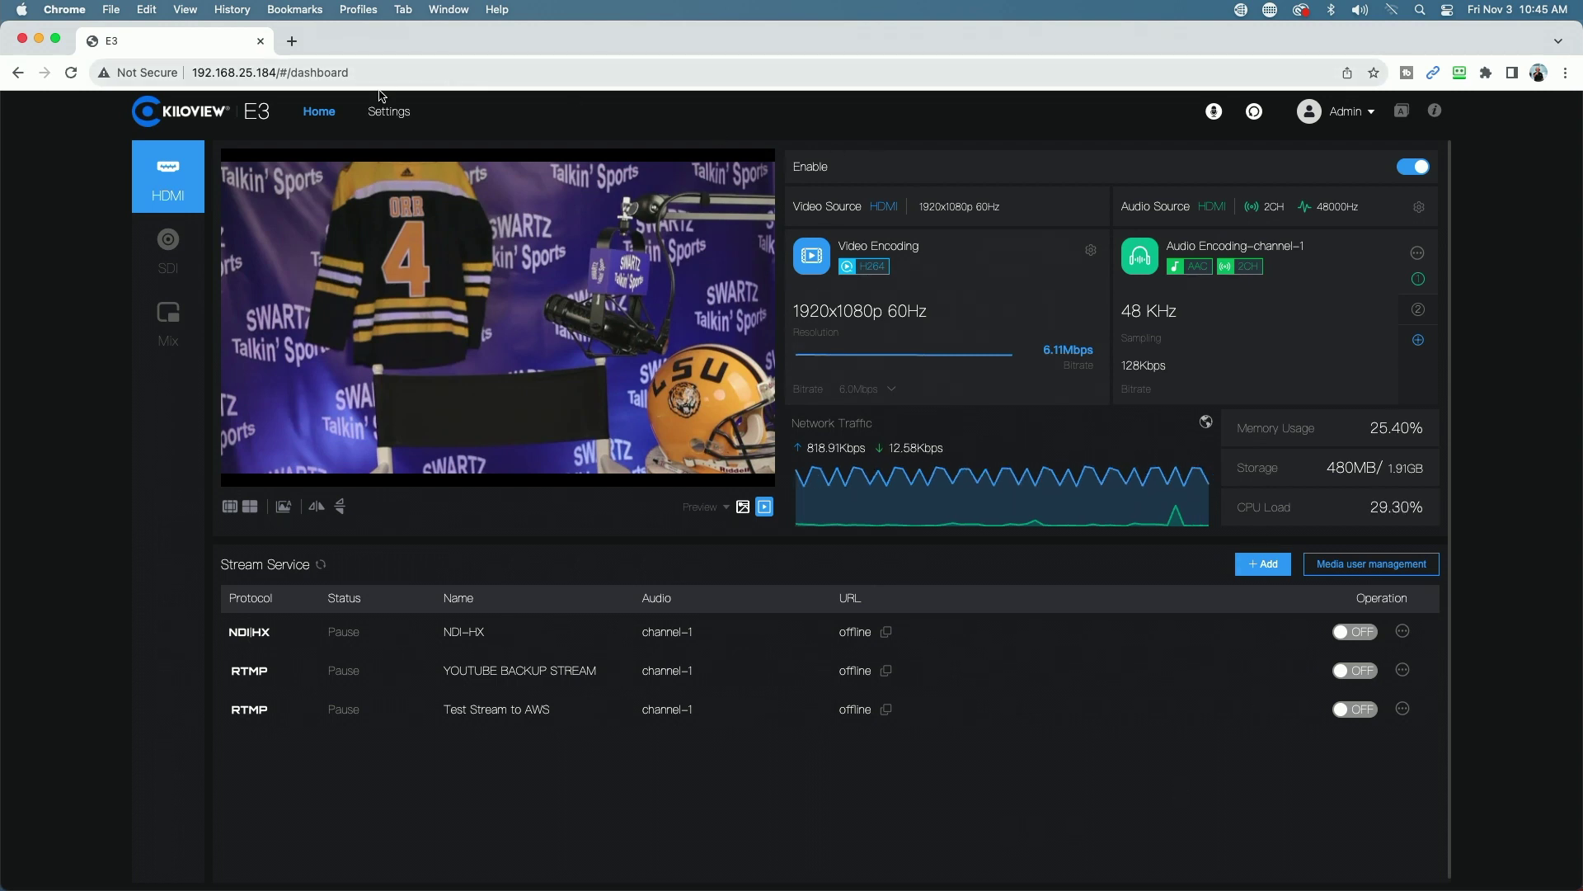
Step: Browse the network, user, area/time and system settings, expanding firmware update details
{"action": "left_click", "coordinate": [395, 115]}
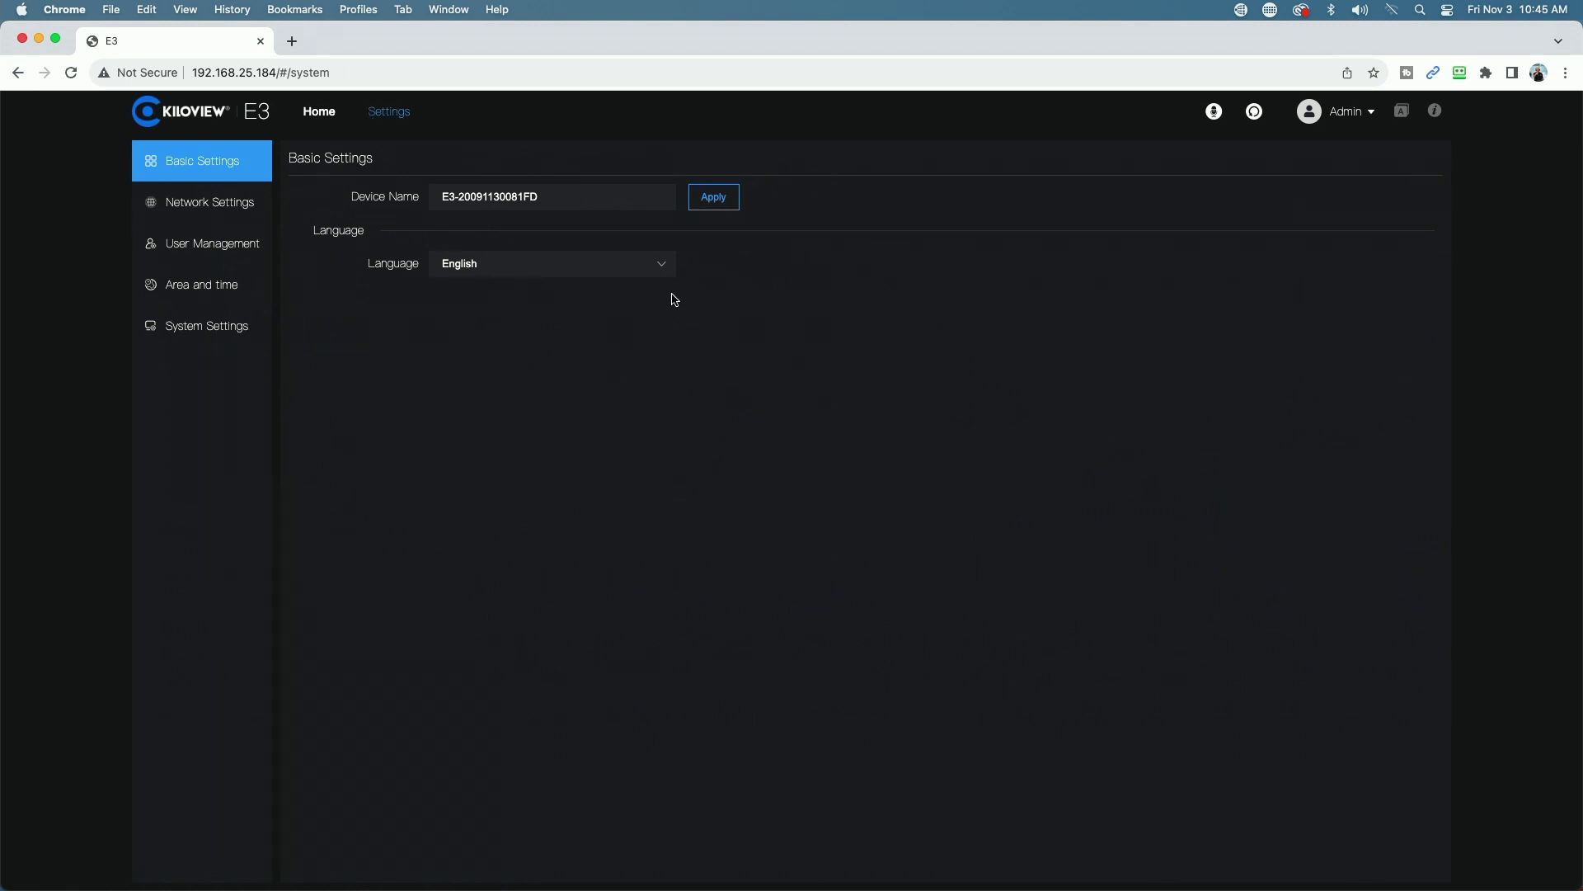
{"action": "left_click", "coordinate": [198, 215]}
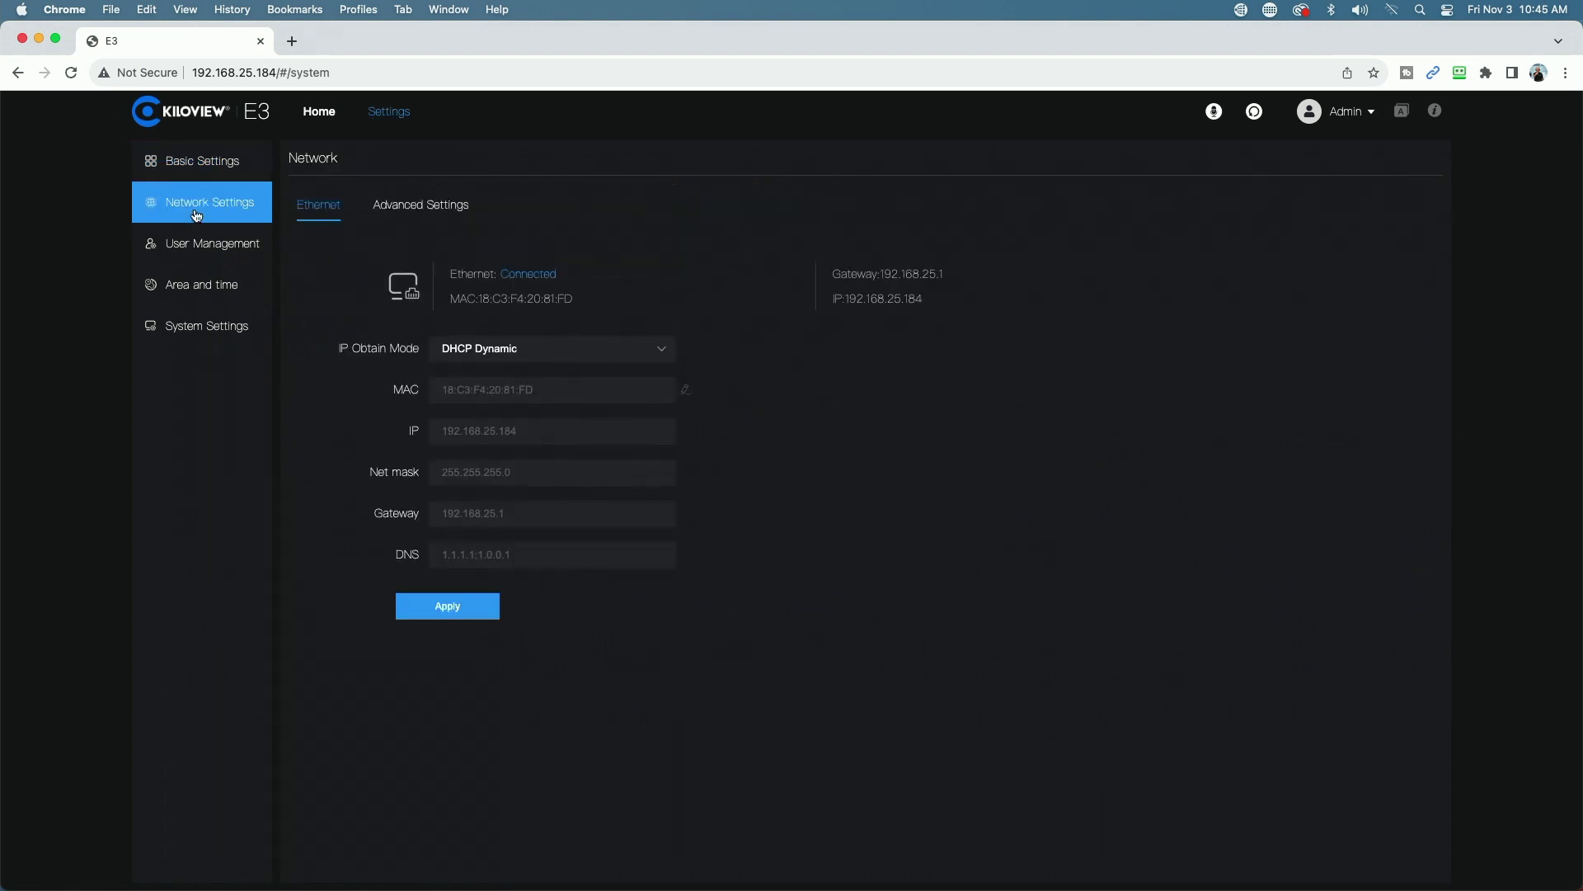
{"action": "left_click", "coordinate": [198, 247]}
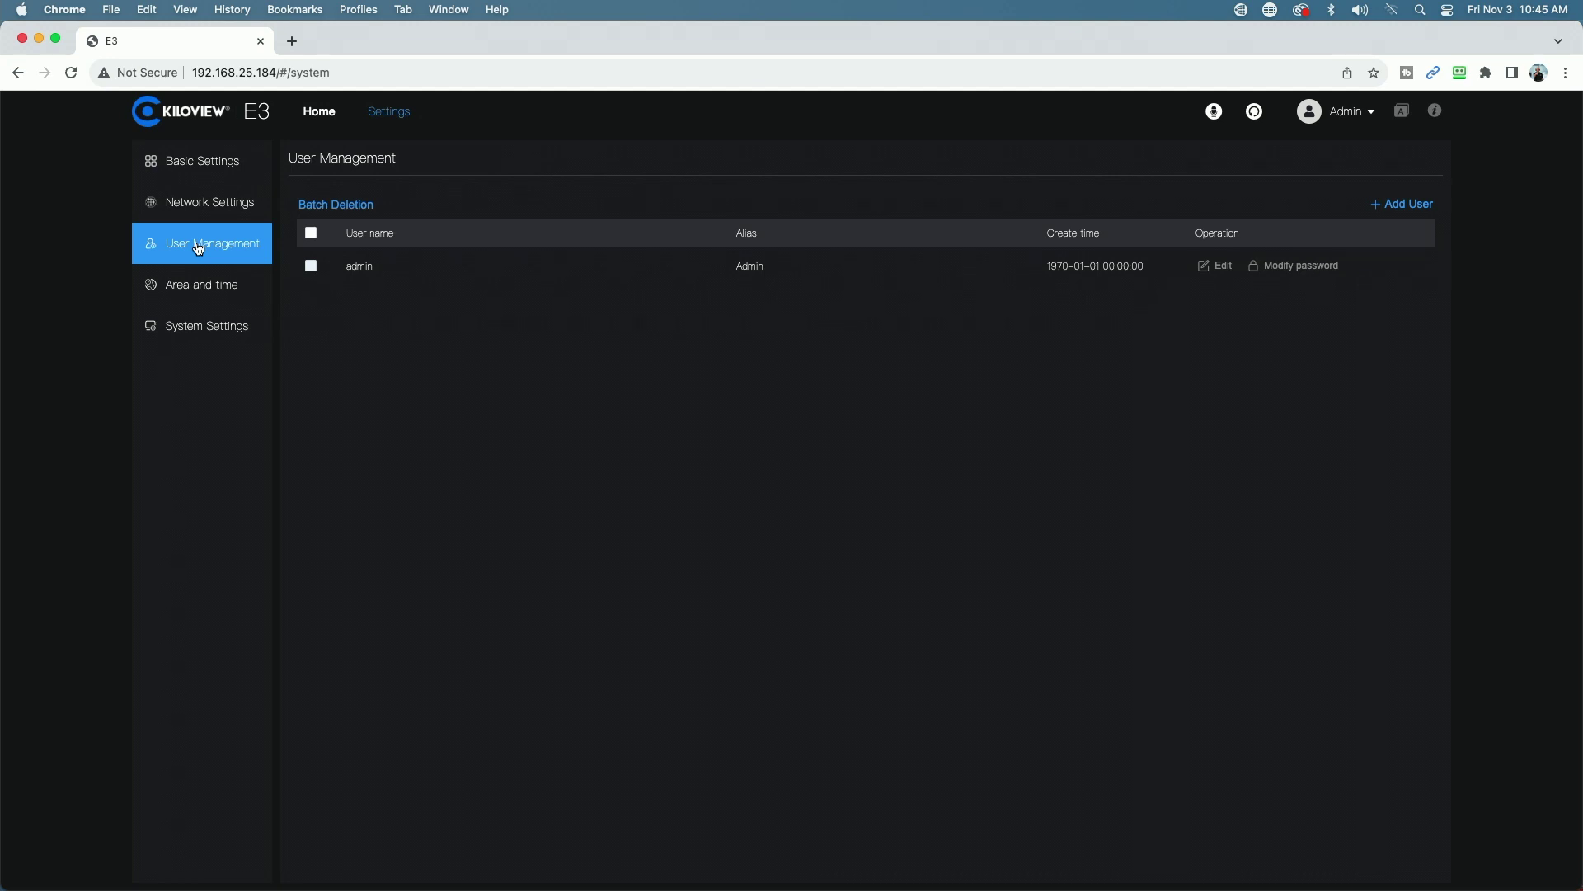
{"action": "left_click", "coordinate": [198, 294]}
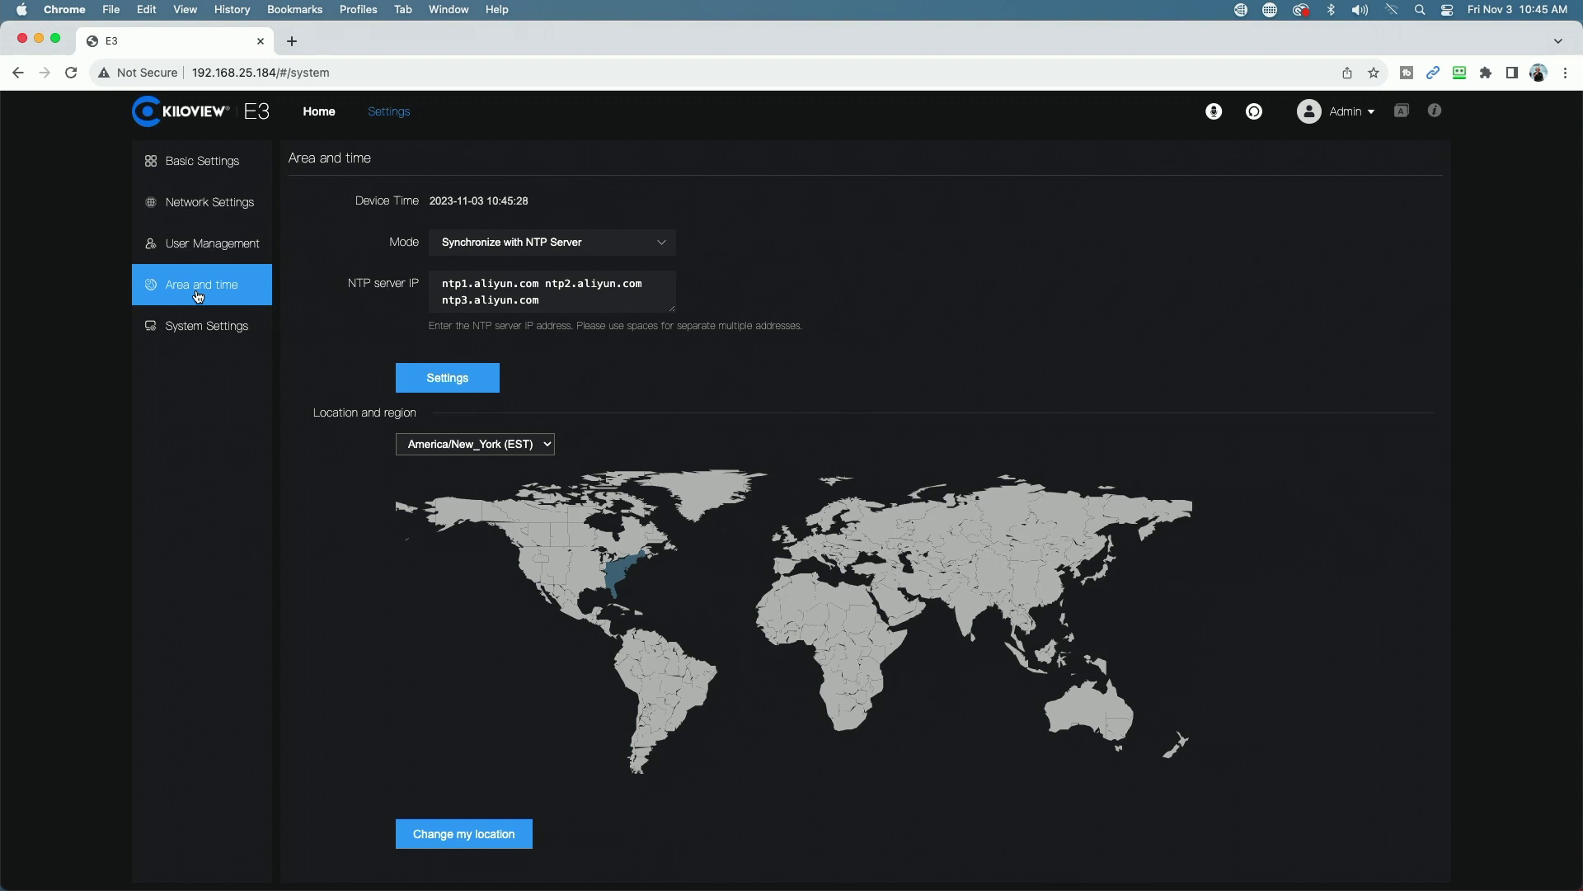
{"action": "left_click", "coordinate": [198, 334]}
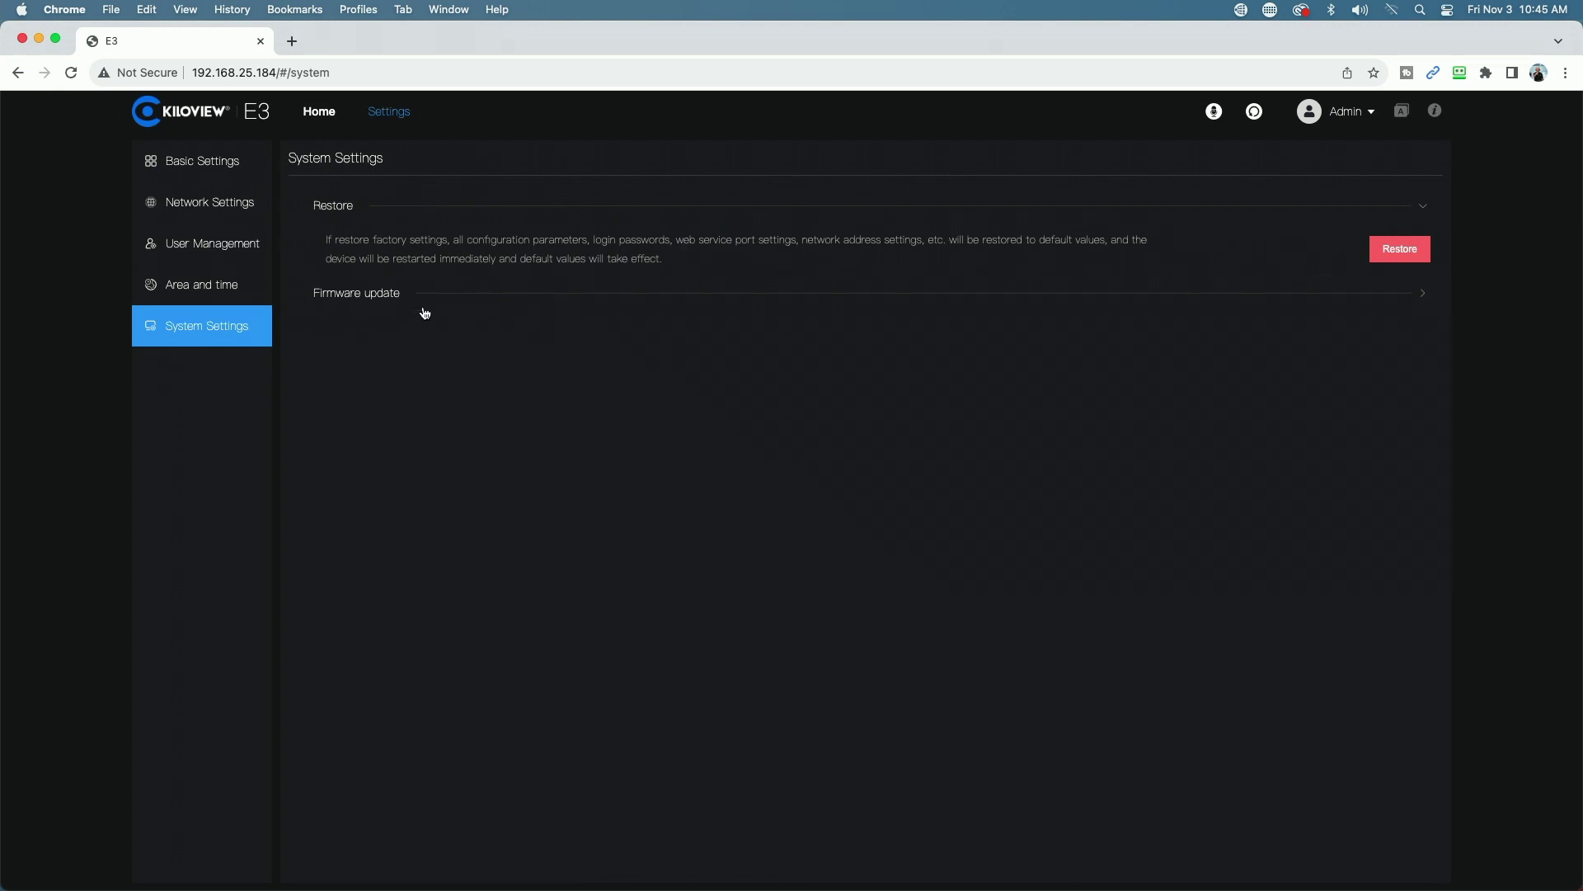
{"action": "left_click", "coordinate": [371, 295]}
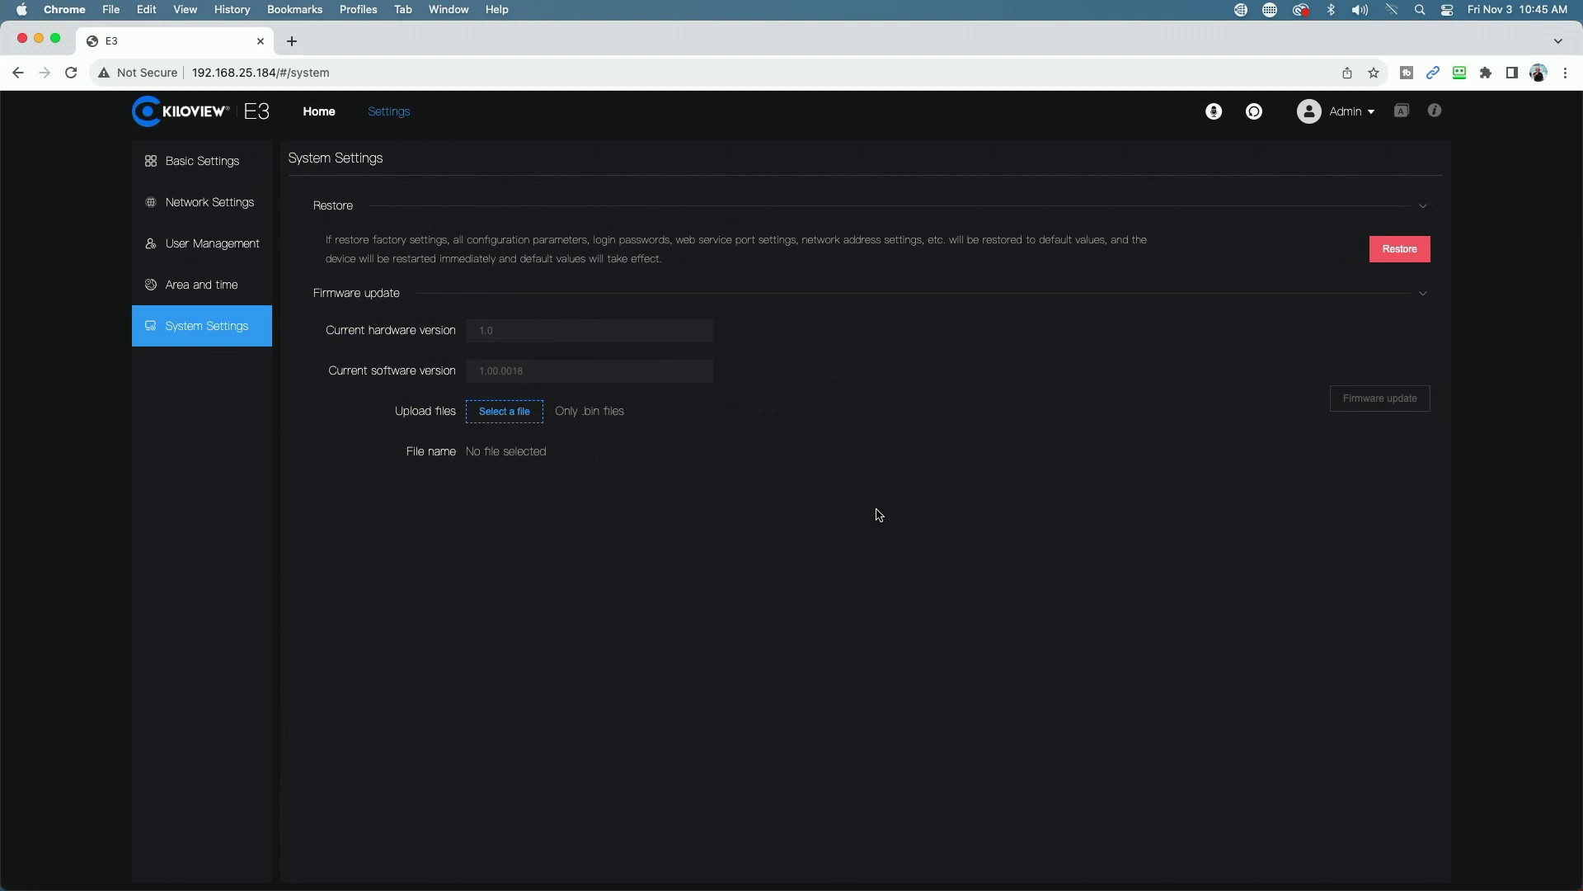
Step: Return to the dashboard and select the SDI source, then the disabled Mix source
{"action": "left_click", "coordinate": [321, 116]}
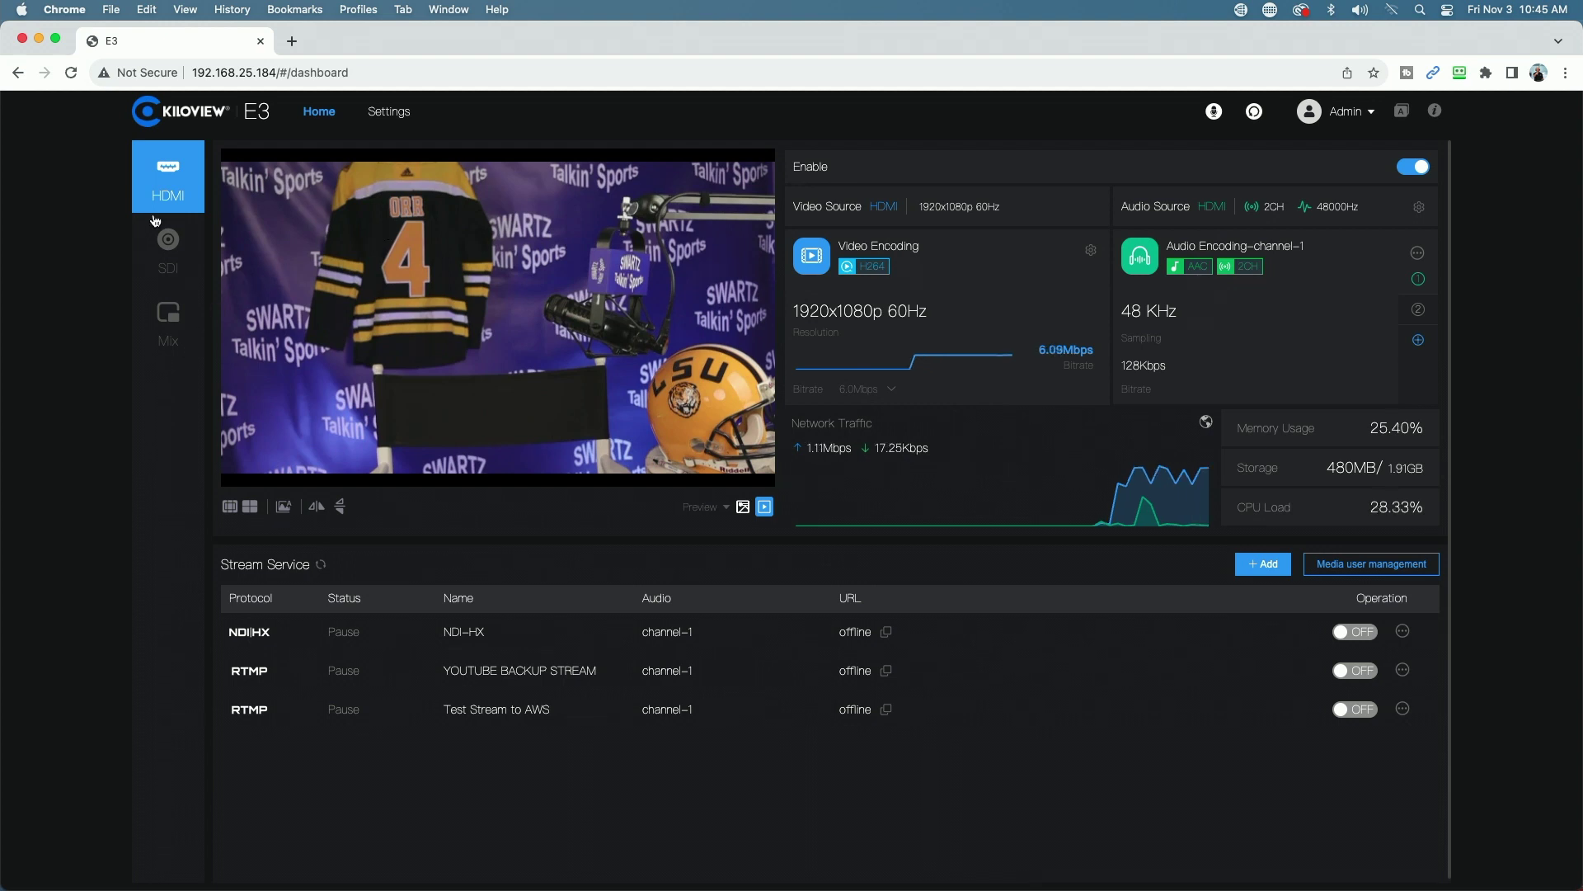
{"action": "left_click", "coordinate": [167, 241]}
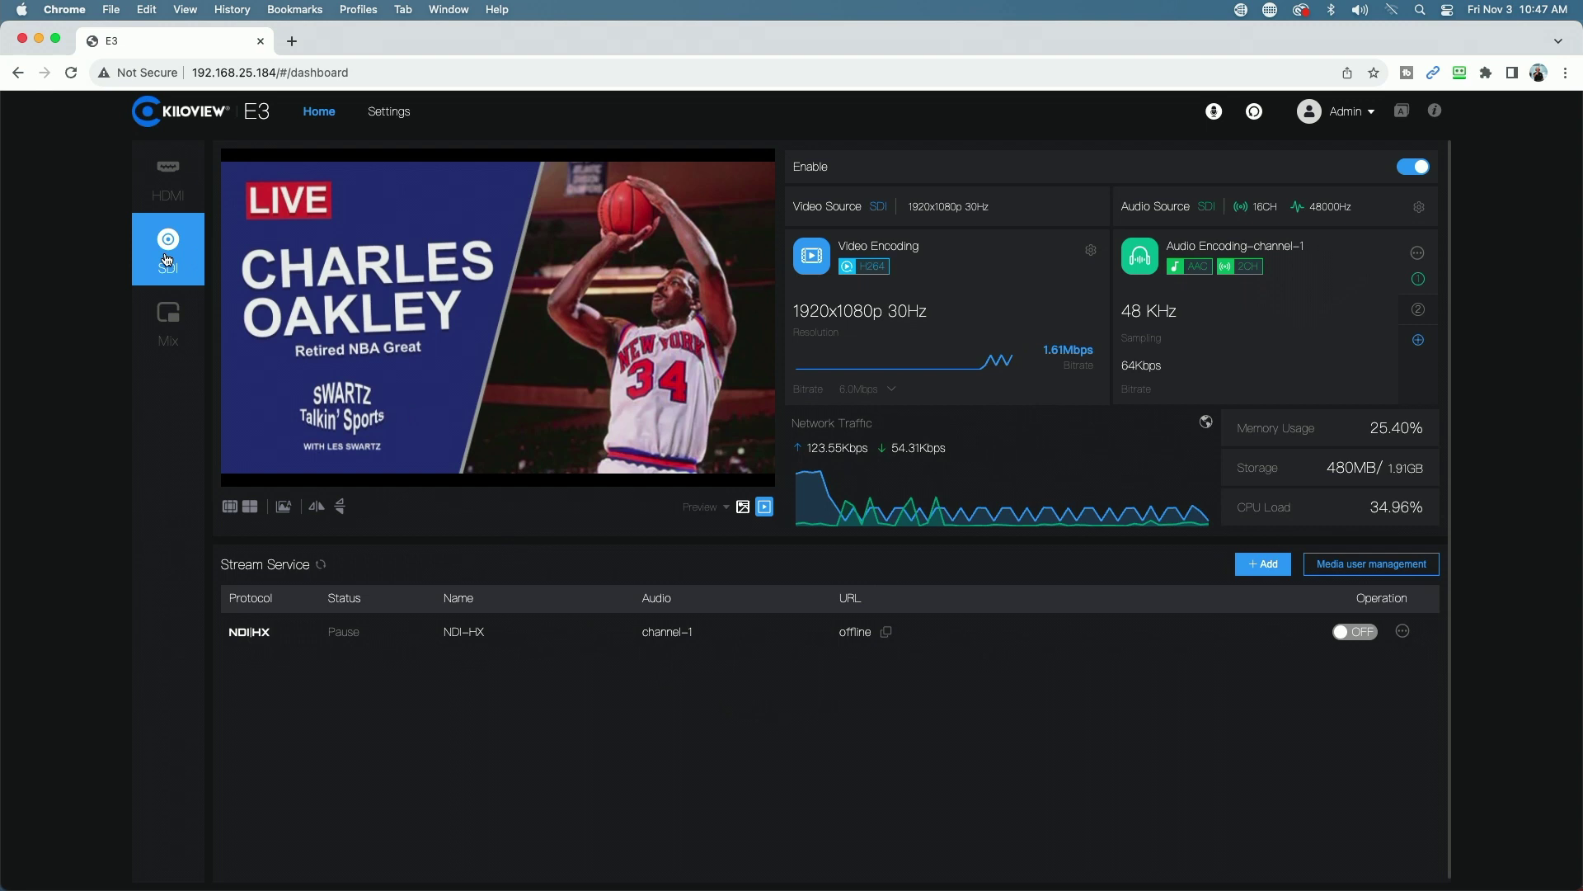
{"action": "left_click", "coordinate": [170, 328]}
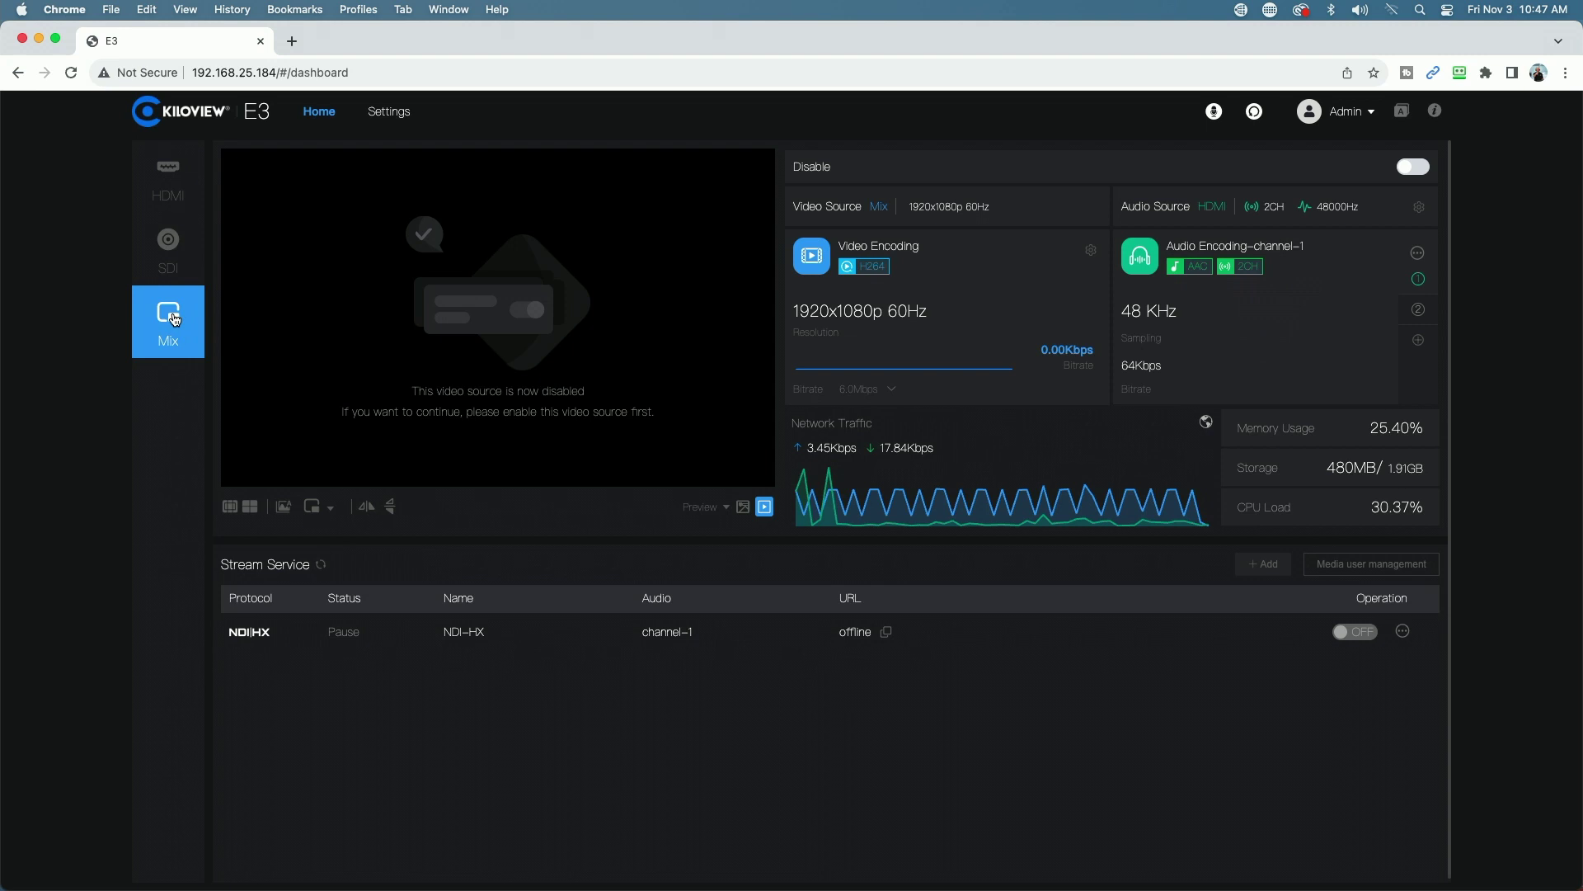
Step: Turn on the Mix source and confirm the switch to Mix encoding mode
{"action": "left_click", "coordinate": [1412, 166]}
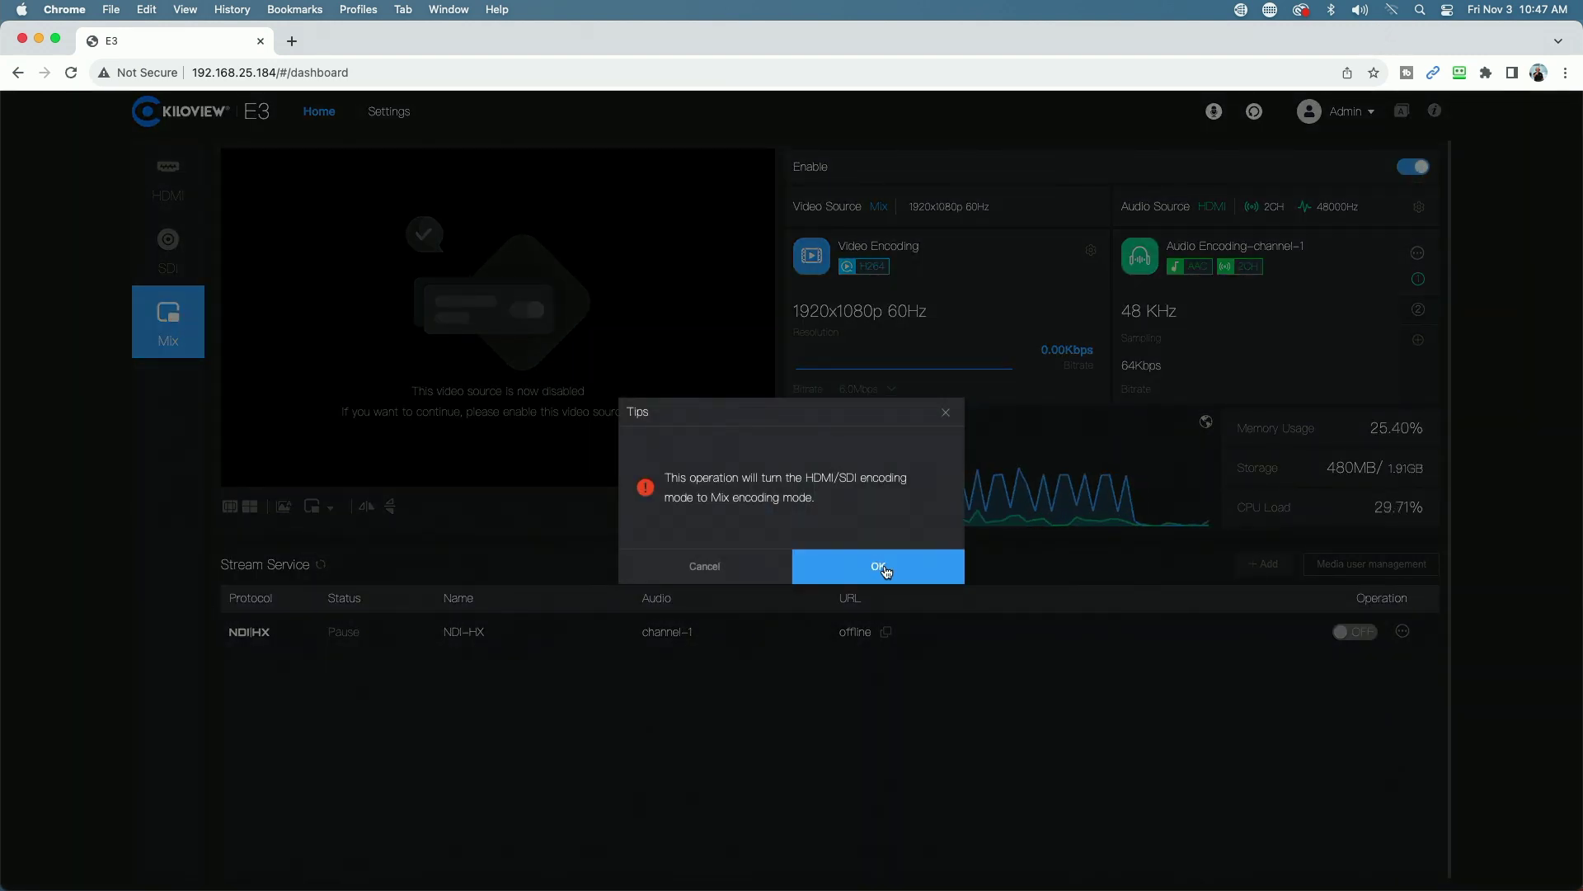
{"action": "left_click", "coordinate": [885, 570]}
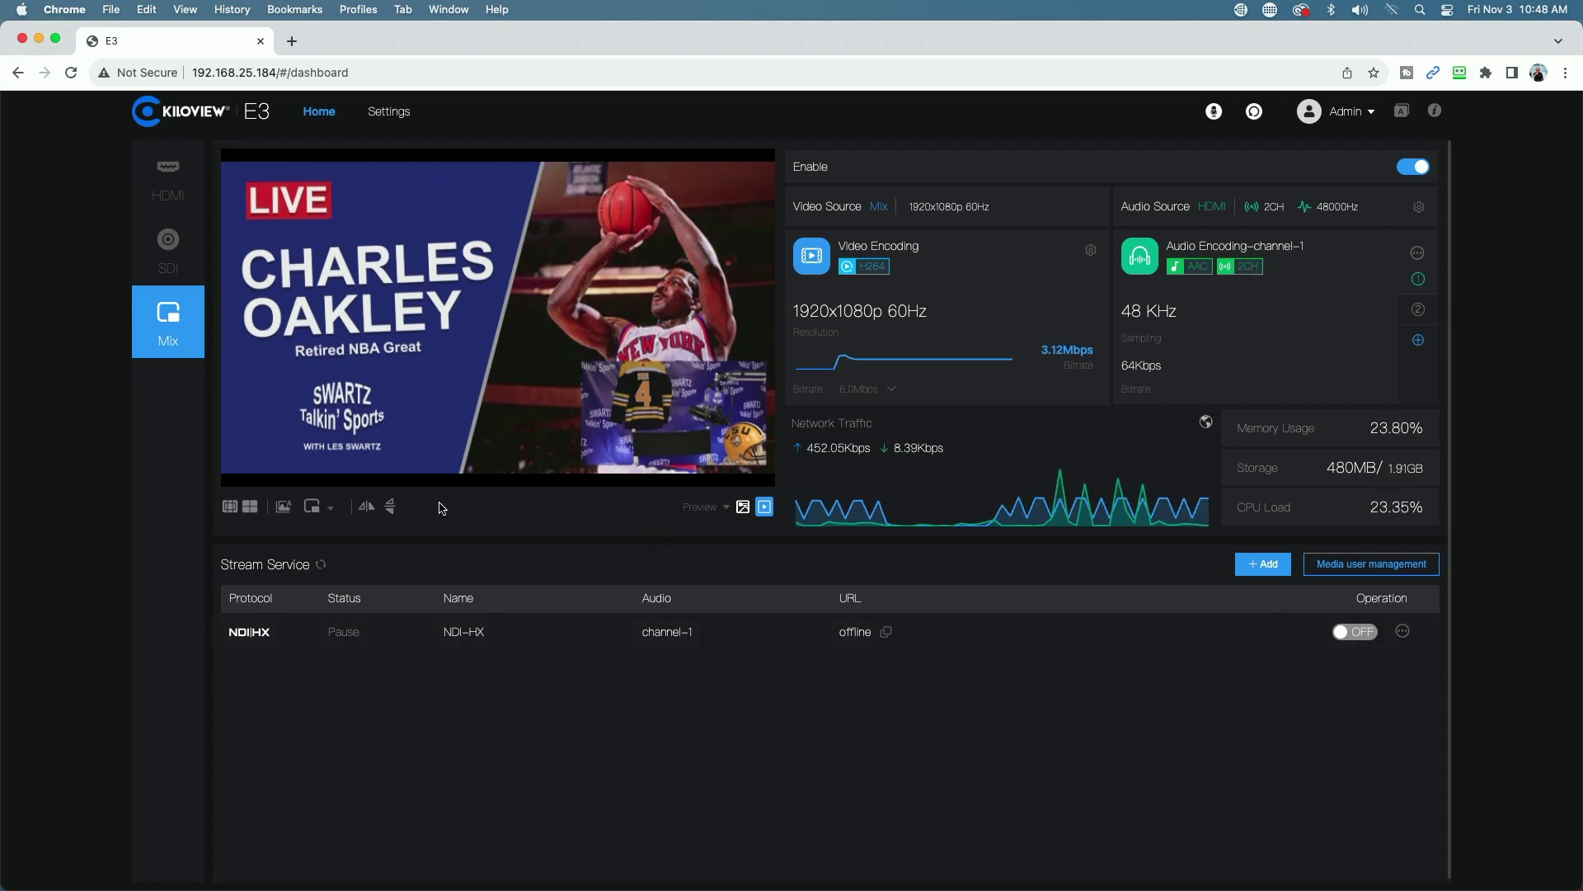
Step: Swap the main and inset picture-in-picture sources using Video Sources Switching
{"action": "left_click", "coordinate": [332, 511]}
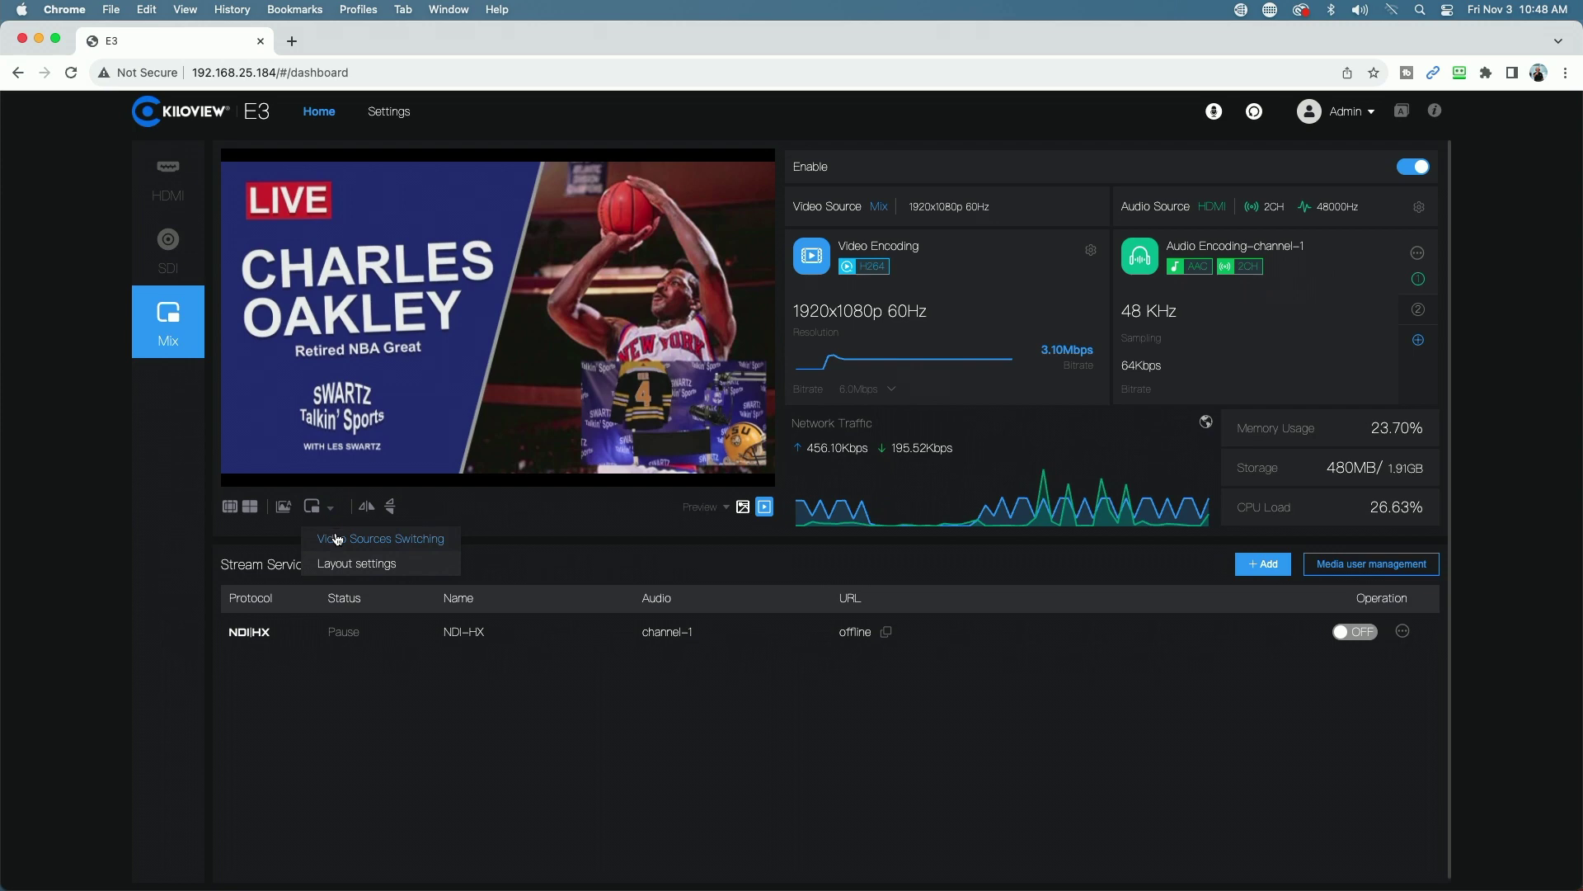
{"action": "left_click", "coordinate": [335, 537]}
{"action": "left_click", "coordinate": [880, 556]}
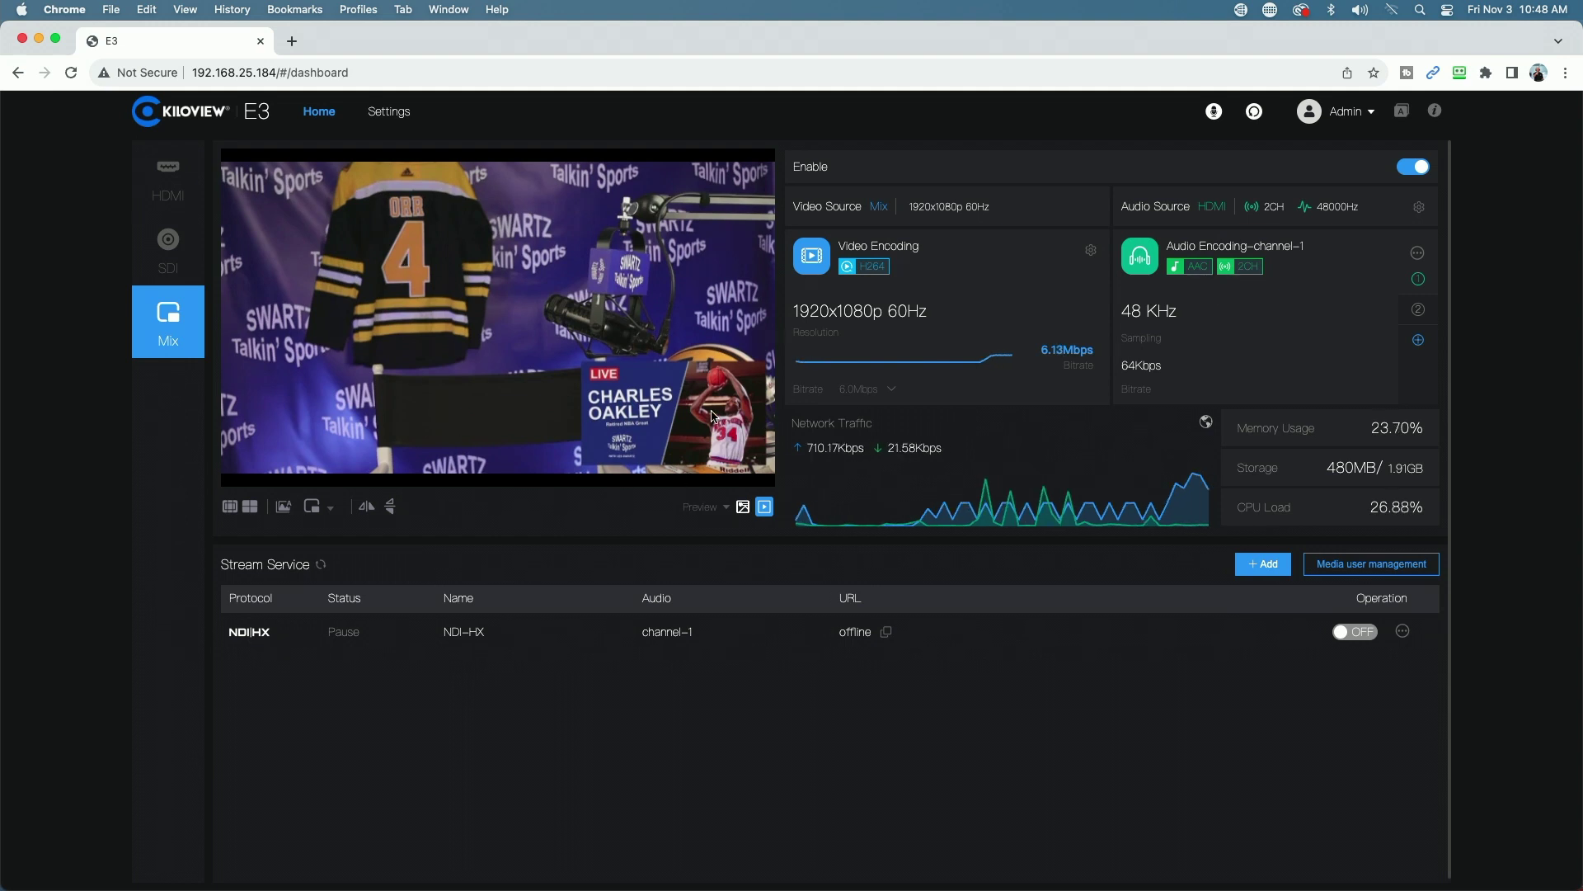
Step: Check the inset's Layout settings without changes, then show the Overlay panel
{"action": "left_click", "coordinate": [329, 508]}
{"action": "left_click", "coordinate": [341, 564]}
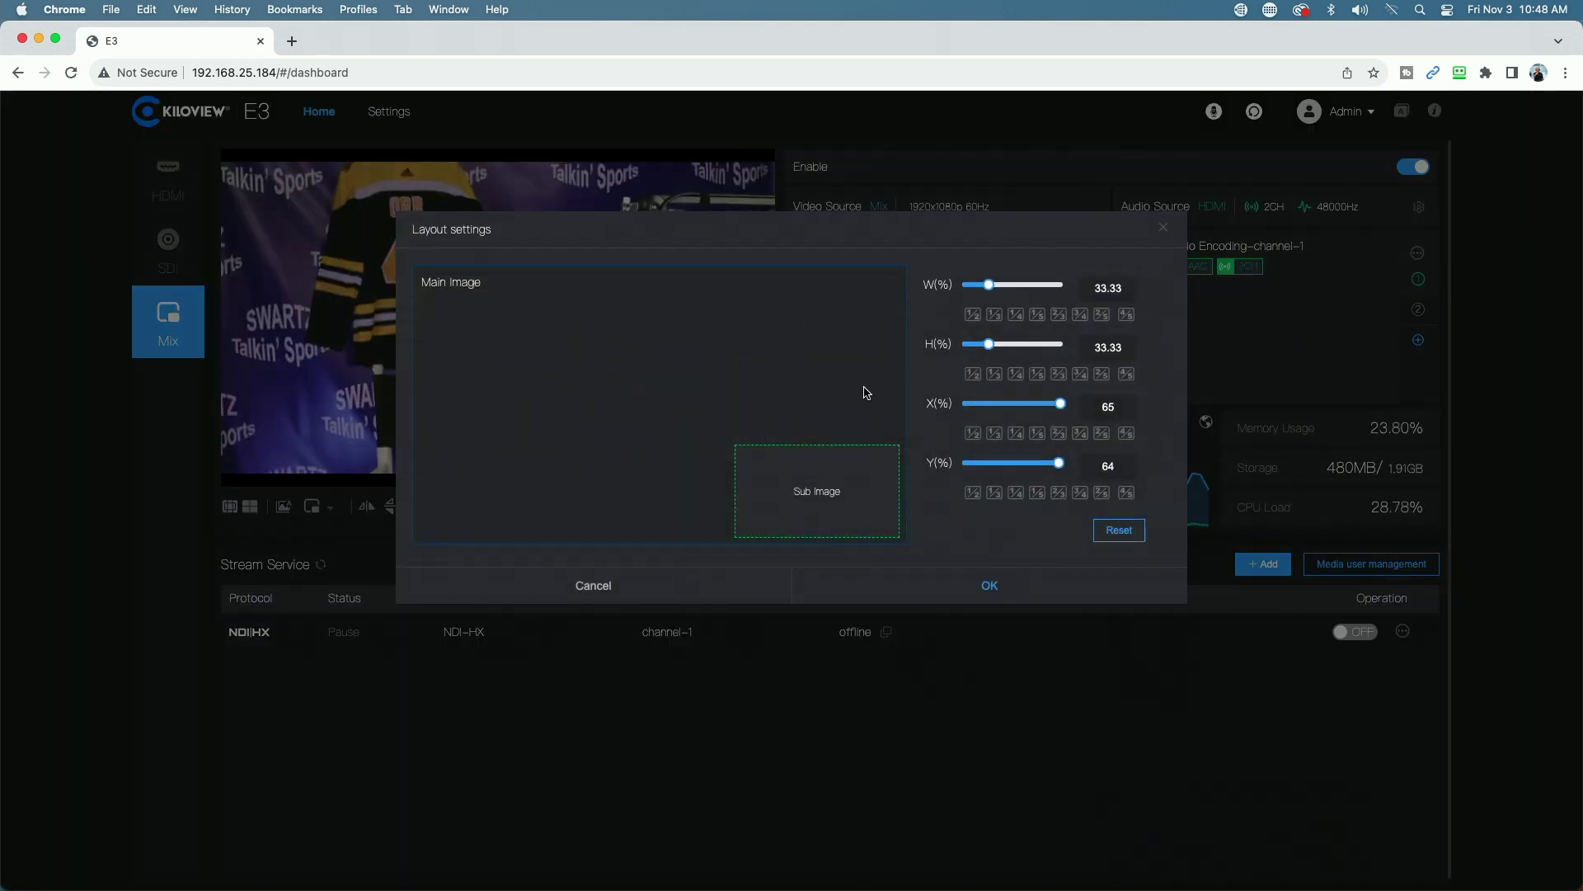
{"action": "left_click", "coordinate": [593, 586]}
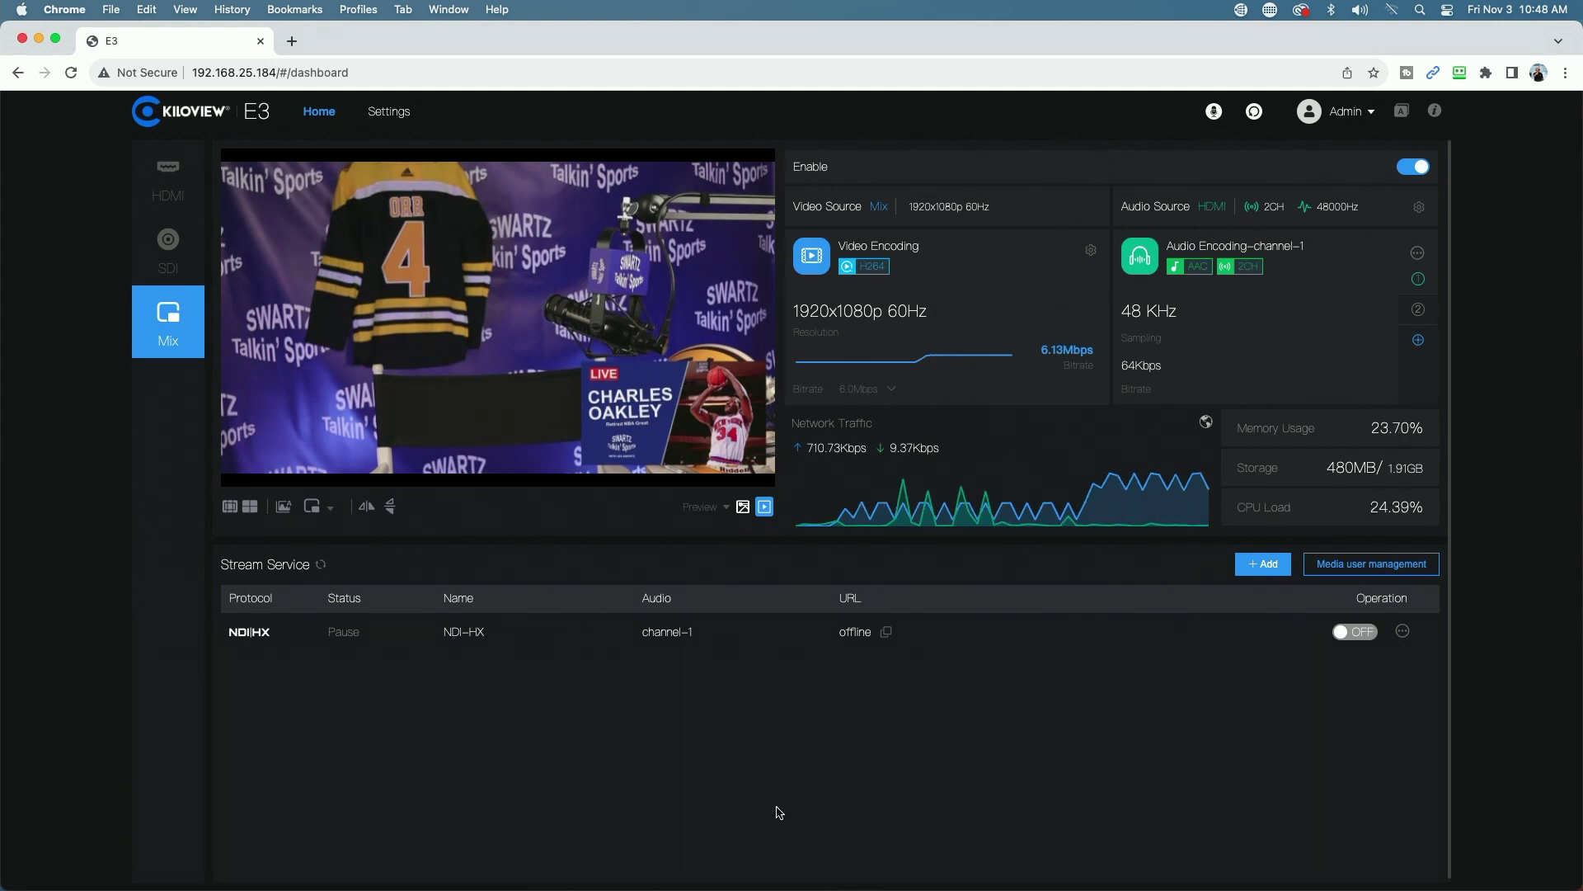
{"action": "left_click", "coordinate": [284, 509]}
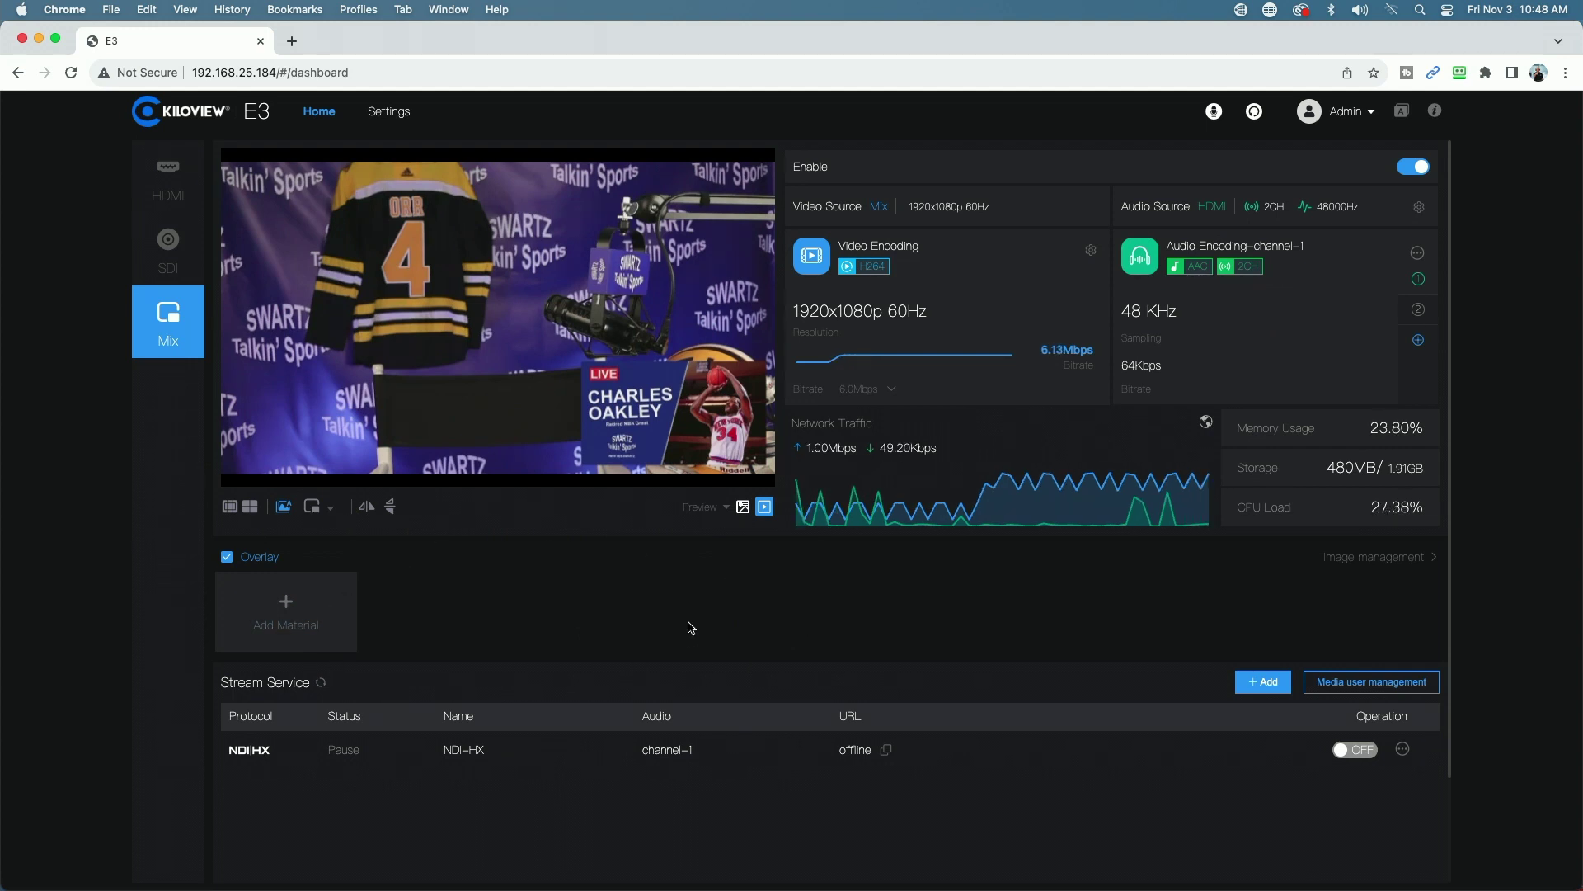
{"action": "left_click", "coordinate": [1370, 683]}
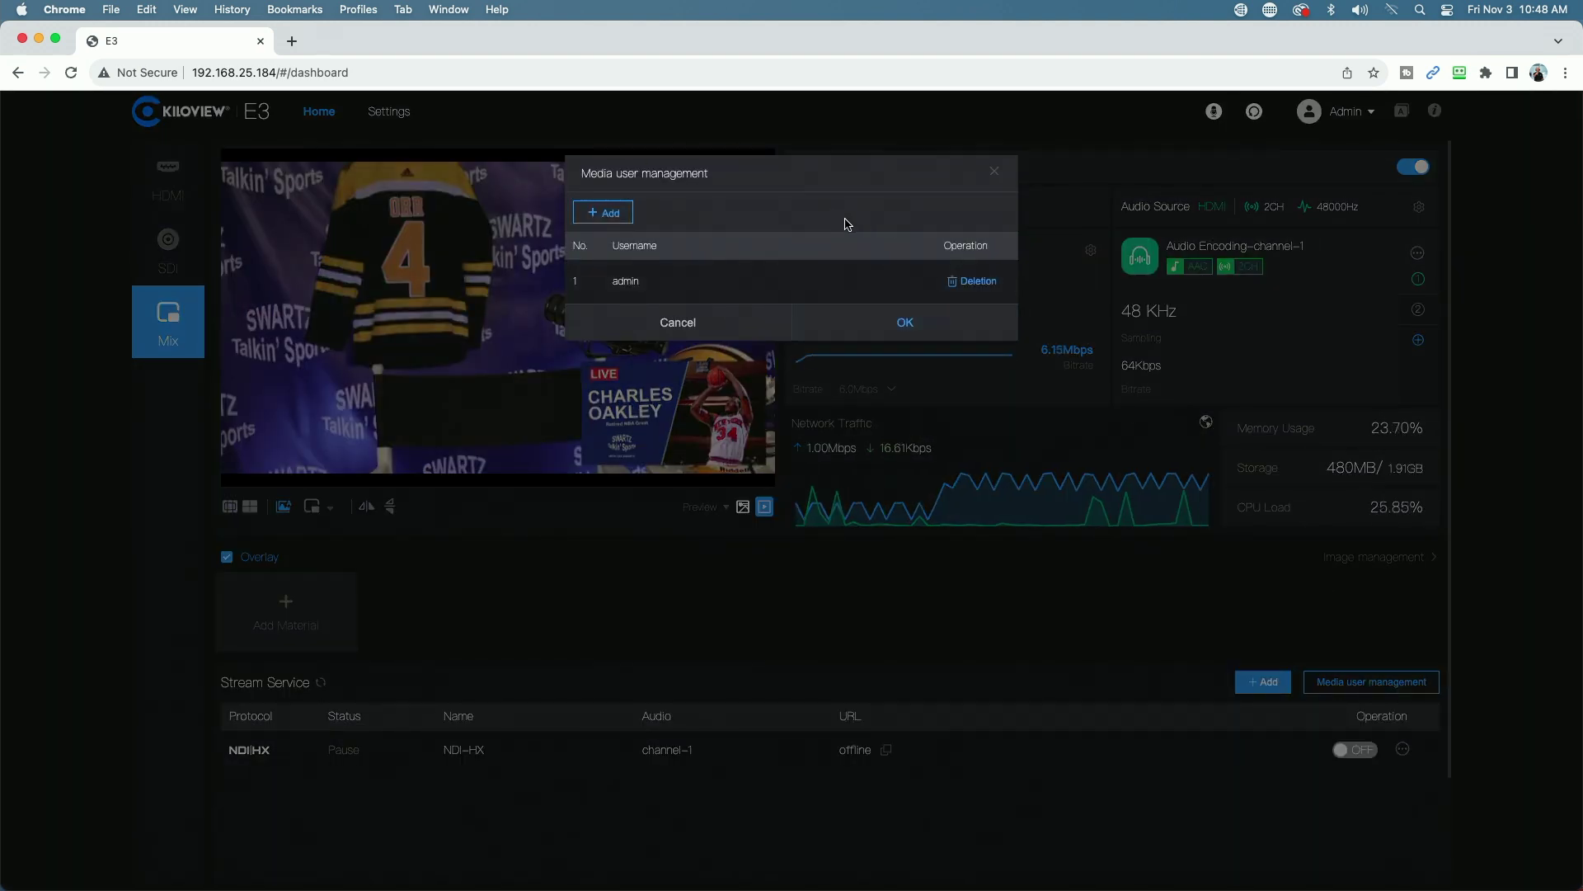
{"action": "left_click", "coordinate": [700, 322]}
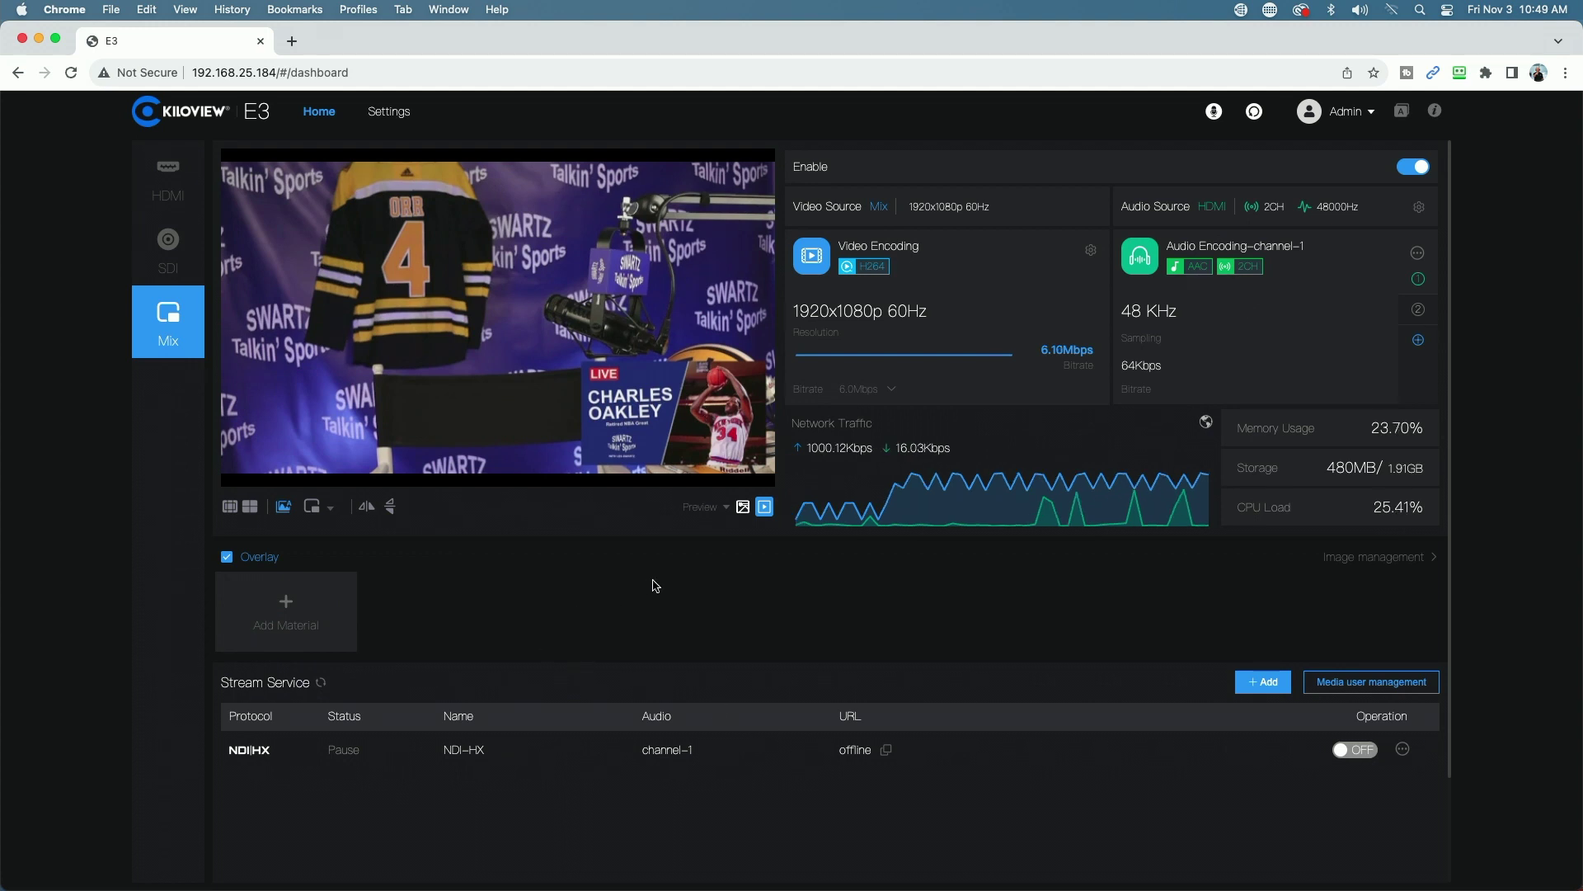
Step: Hide the Overlay panel, check the HDMI and SDI inputs, and turn off Mix encoding
{"action": "left_click", "coordinate": [283, 506]}
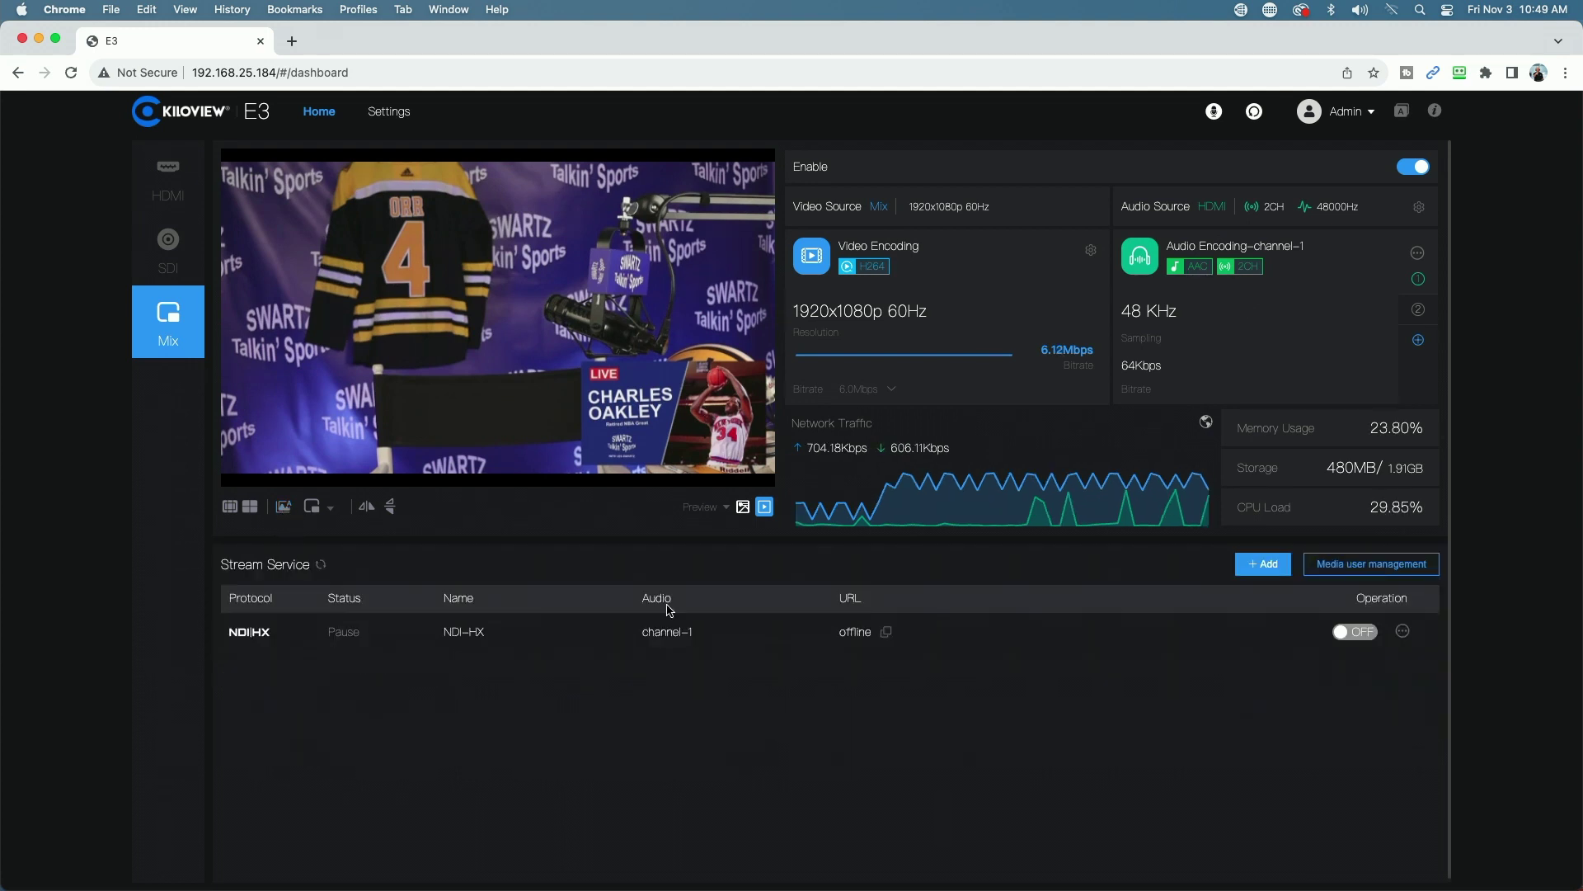
{"action": "left_click", "coordinate": [168, 177]}
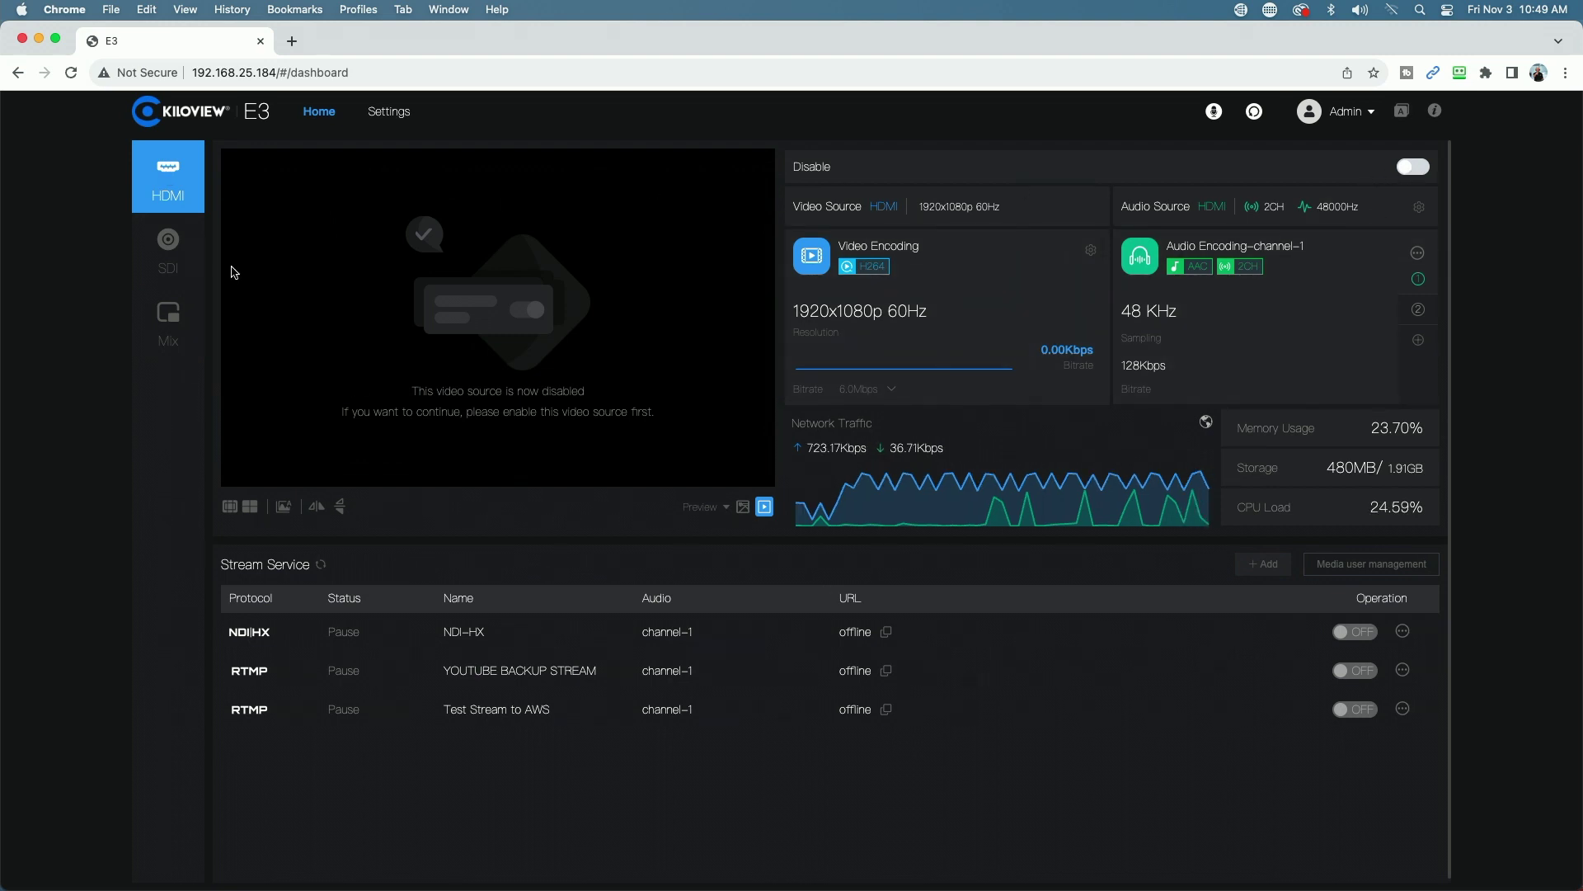
{"action": "left_click", "coordinate": [171, 254]}
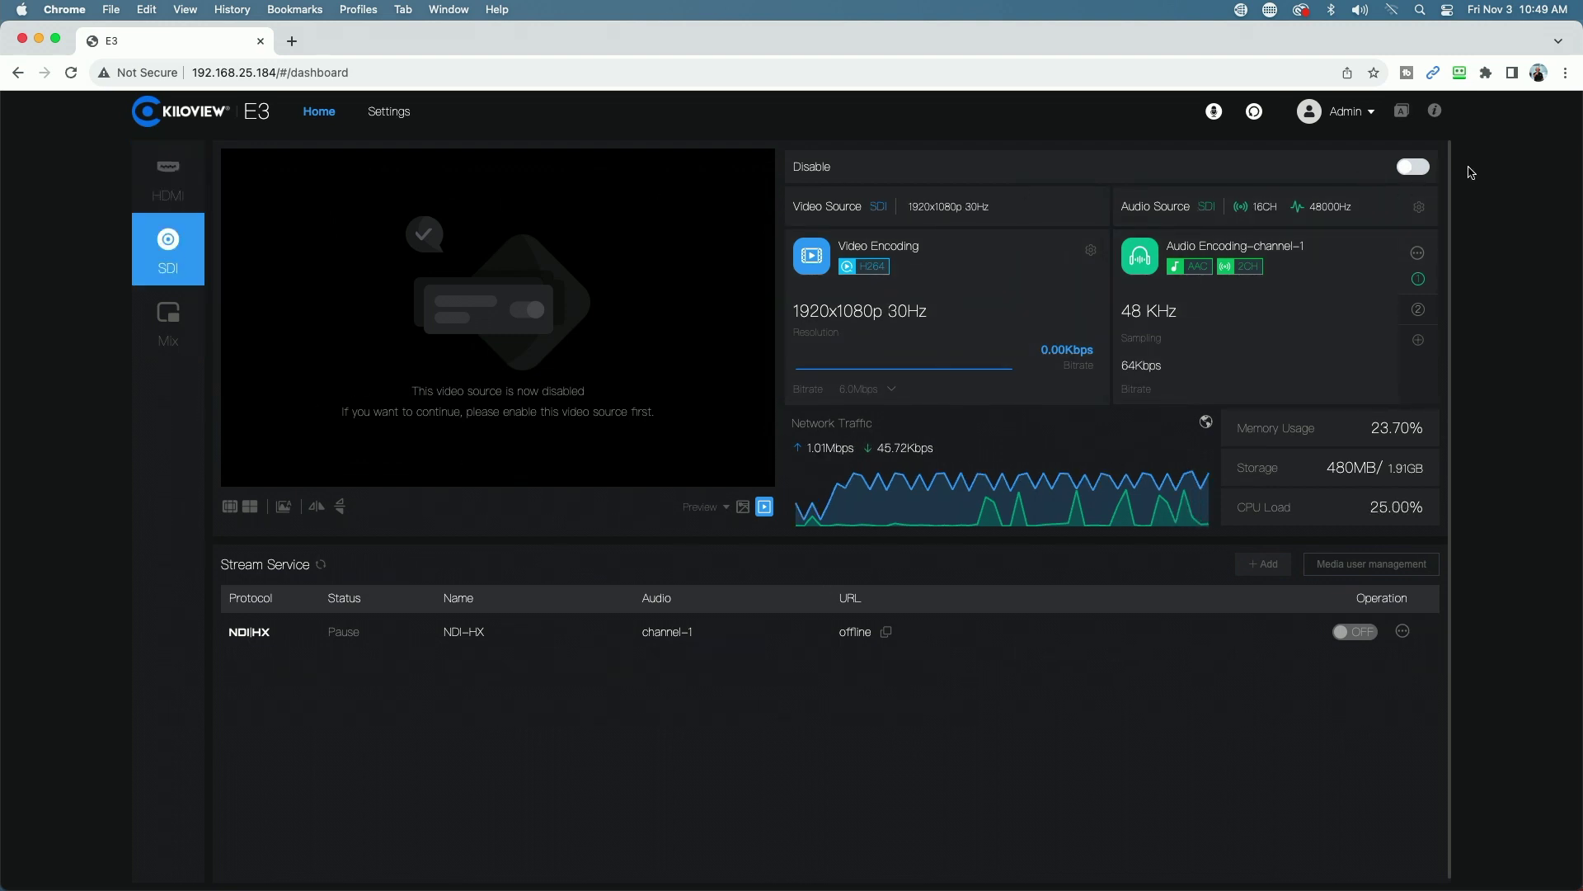
{"action": "left_click", "coordinate": [168, 315]}
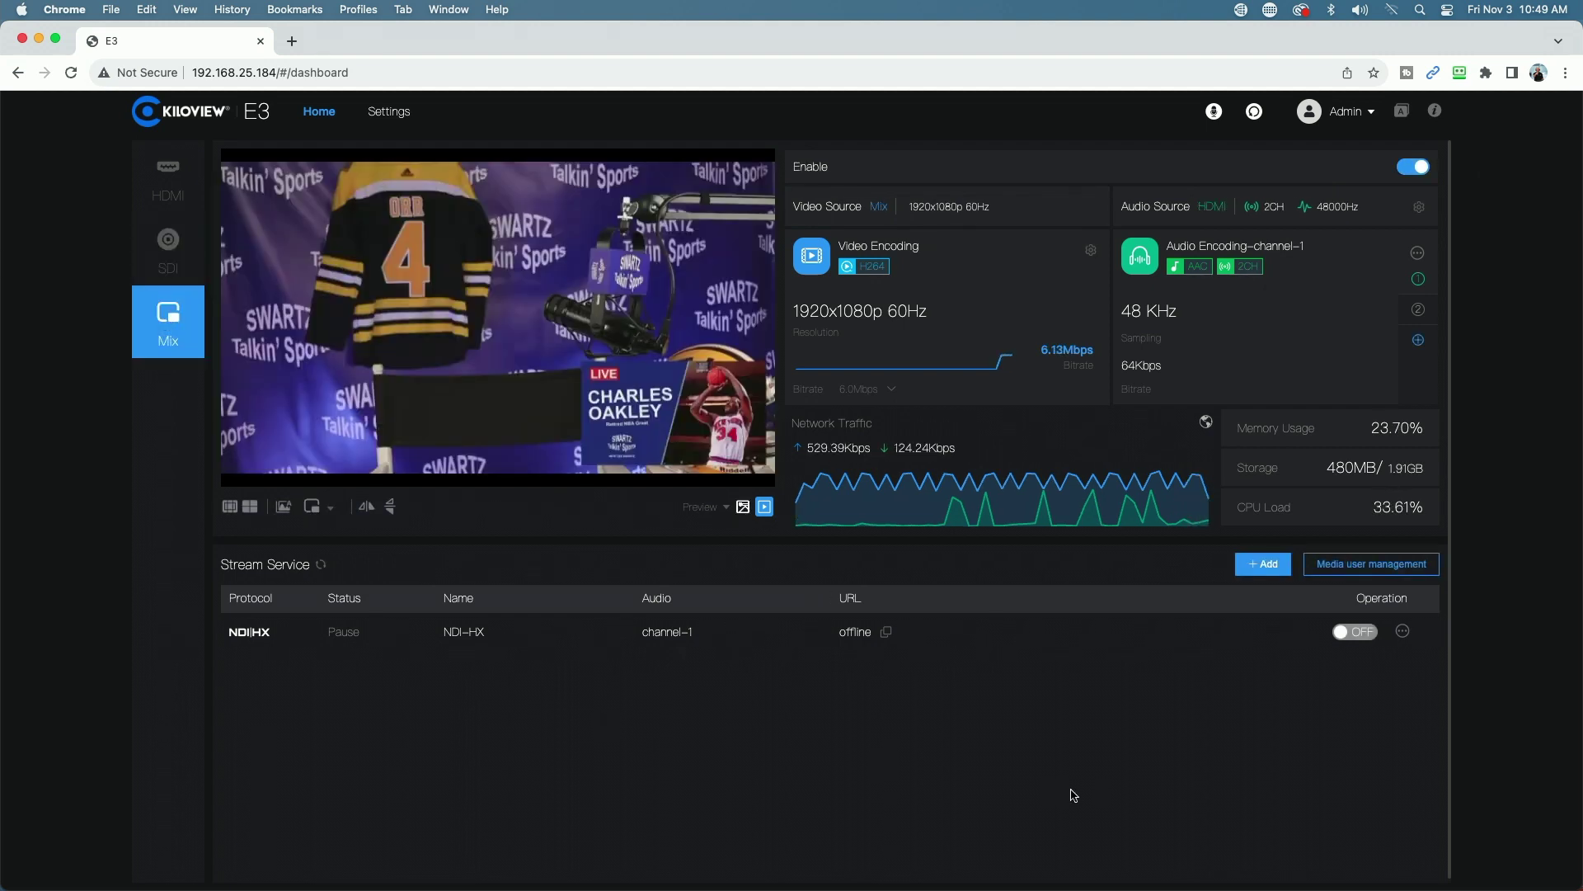
{"action": "left_click", "coordinate": [1412, 167]}
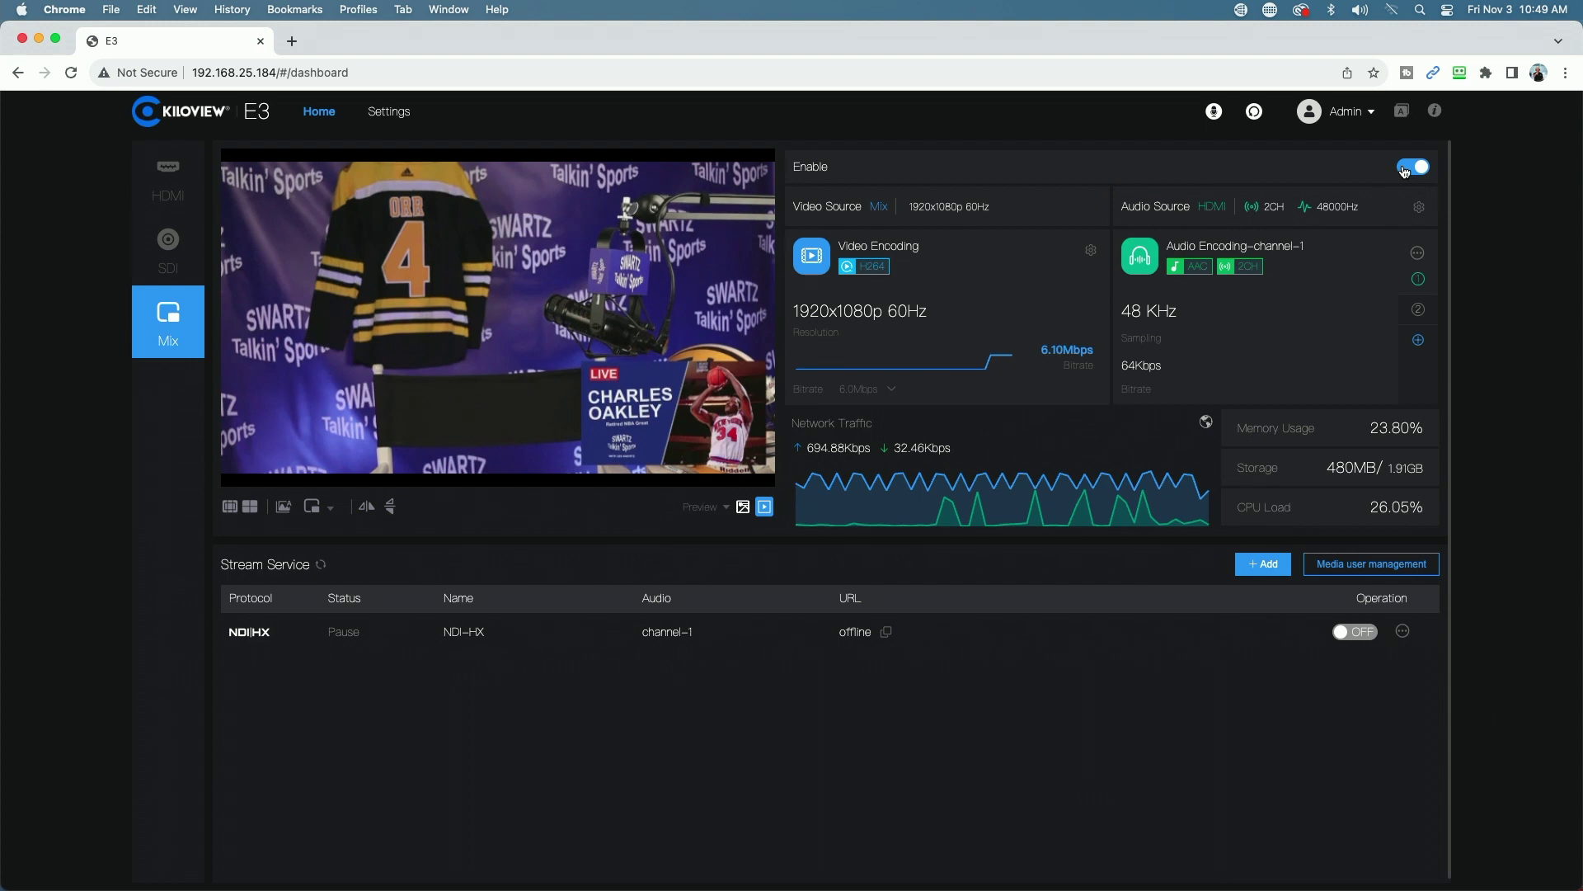
Step: Enable the SDI input, confirming the switch to HDMI/SDI encoding mode
{"action": "left_click", "coordinate": [165, 181]}
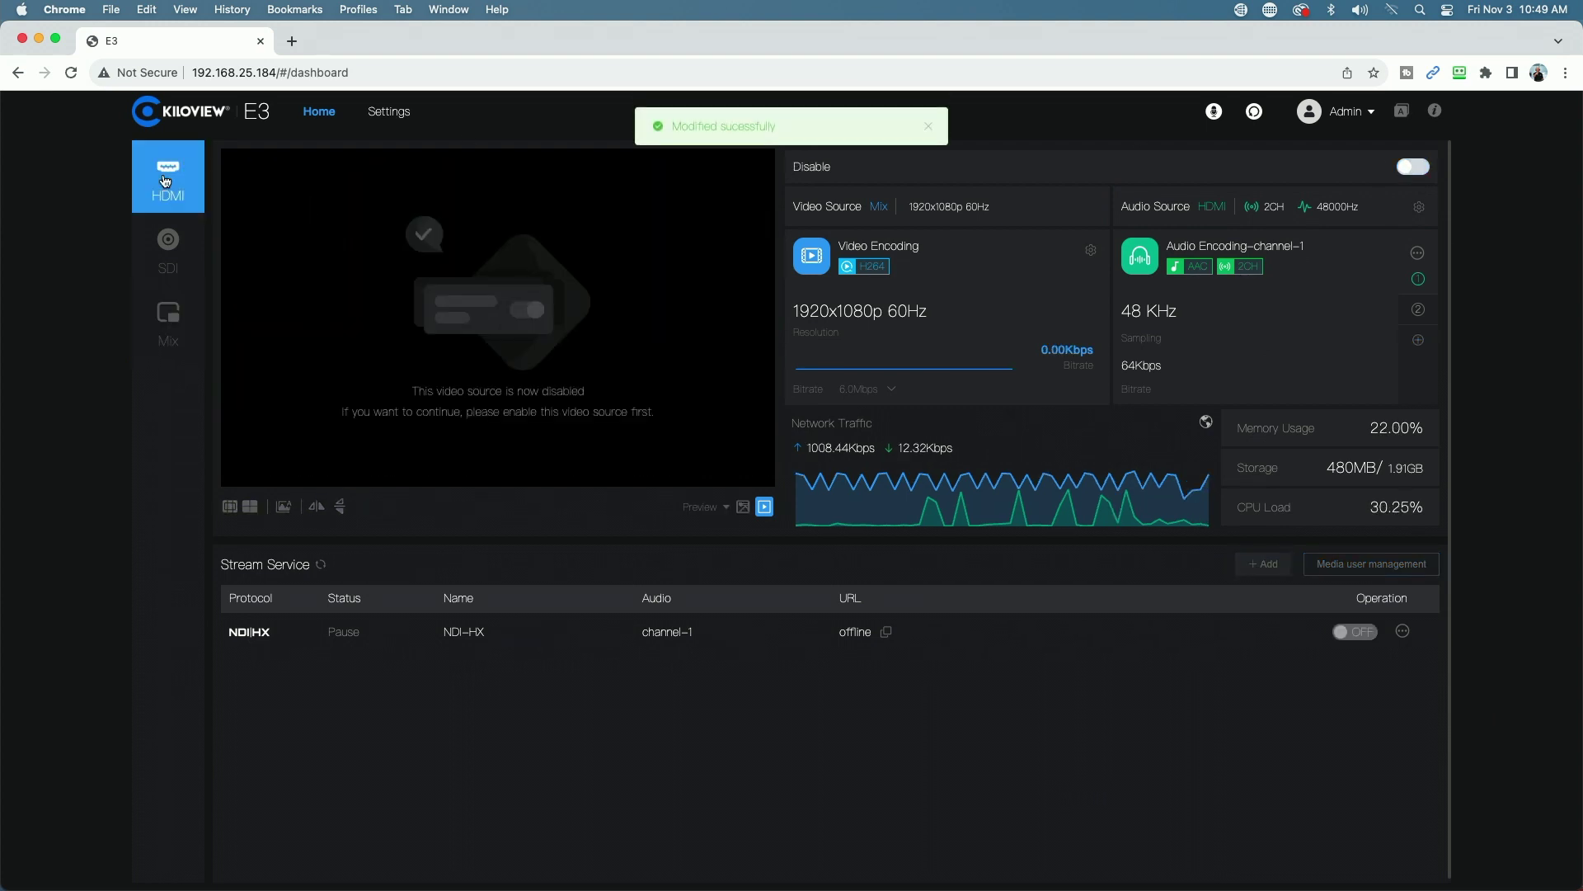
{"action": "left_click", "coordinate": [1414, 168]}
{"action": "left_click", "coordinate": [162, 246]}
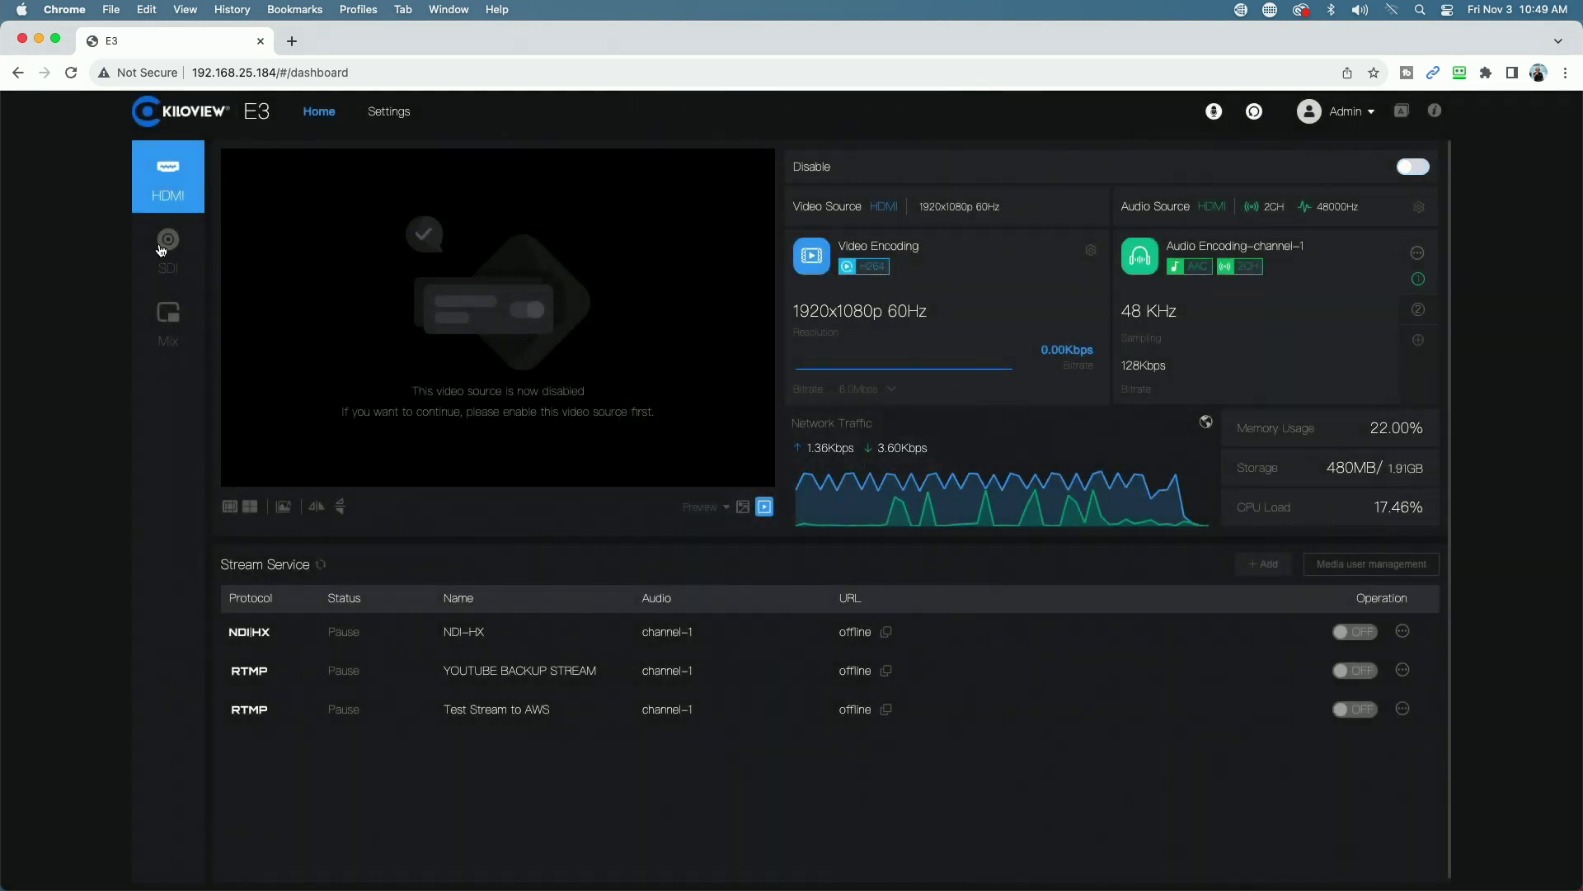
{"action": "left_click", "coordinate": [163, 246]}
{"action": "left_click", "coordinate": [1406, 165]}
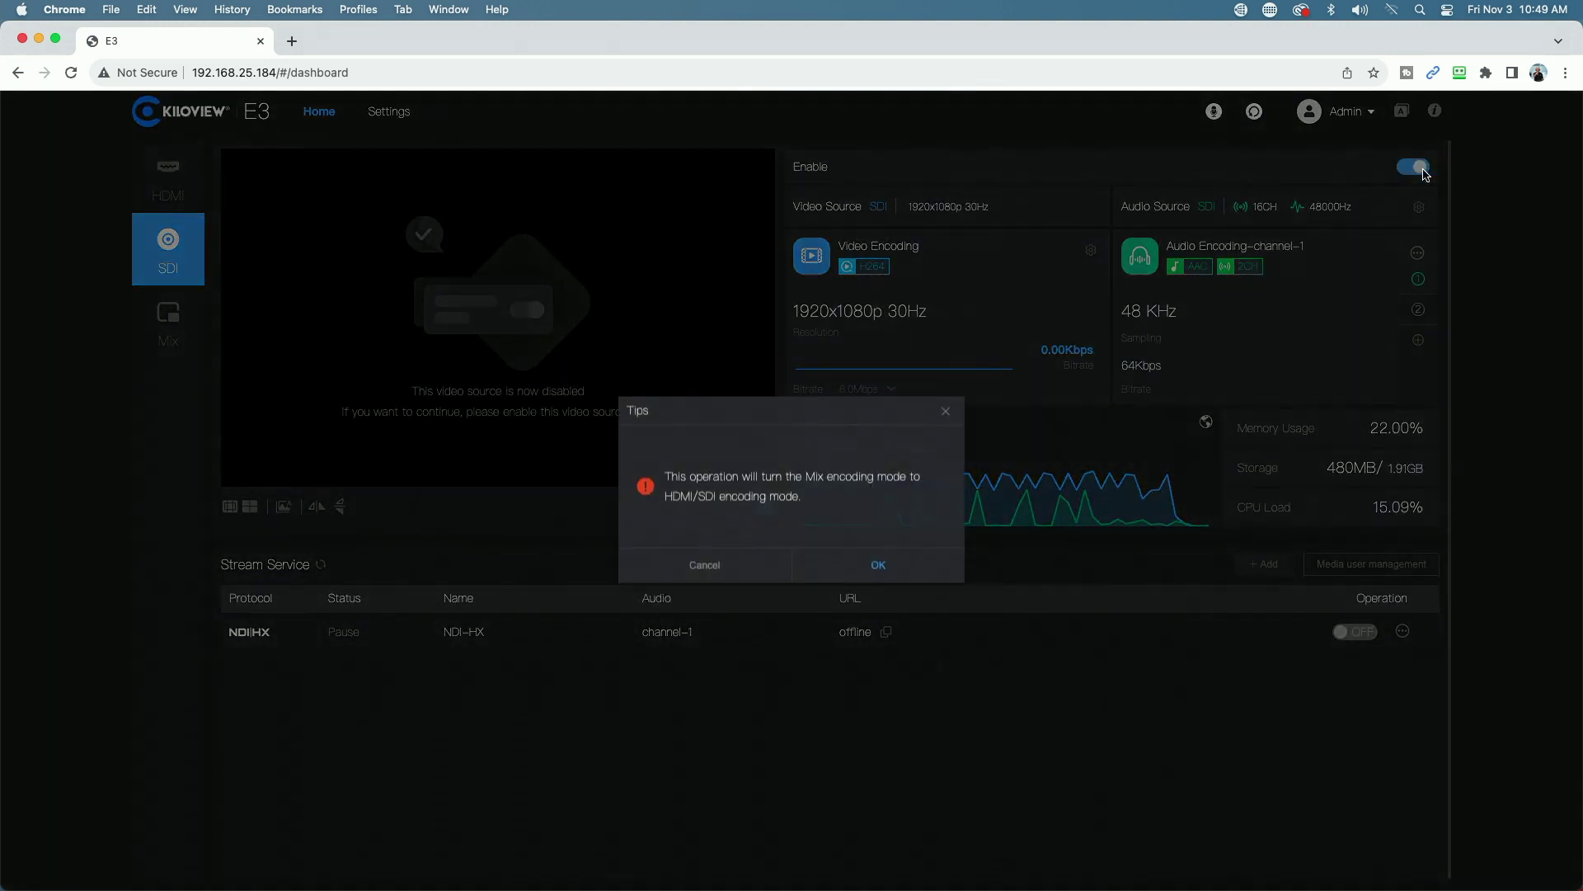
{"action": "left_click", "coordinate": [860, 575]}
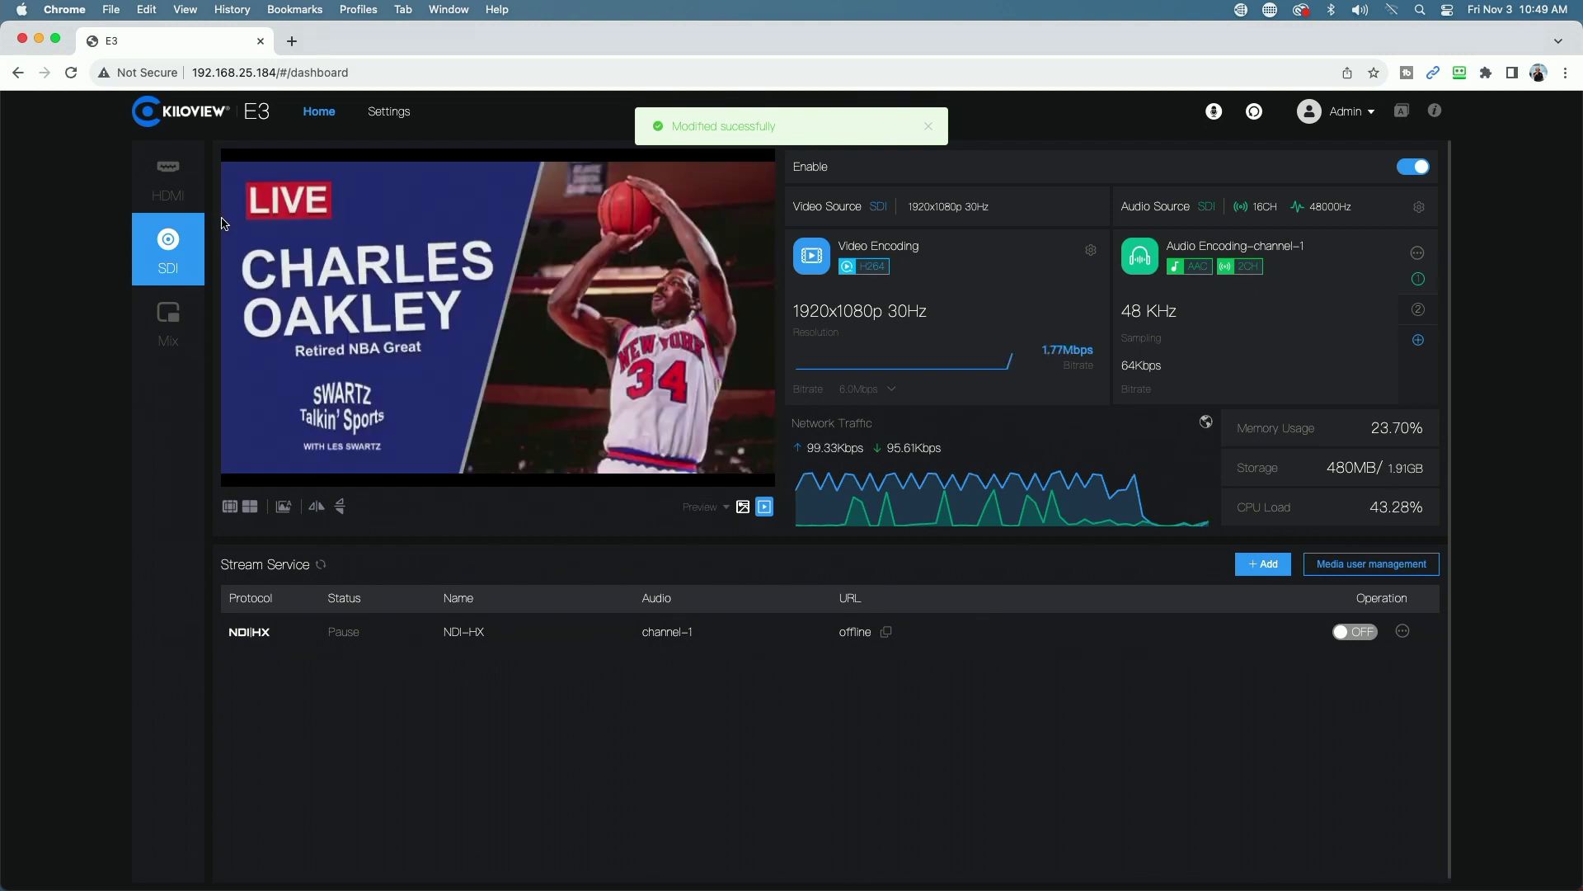
Step: Re-enable the HDMI input and confirm HDMI/SDI encoding mode
{"action": "left_click", "coordinate": [174, 189]}
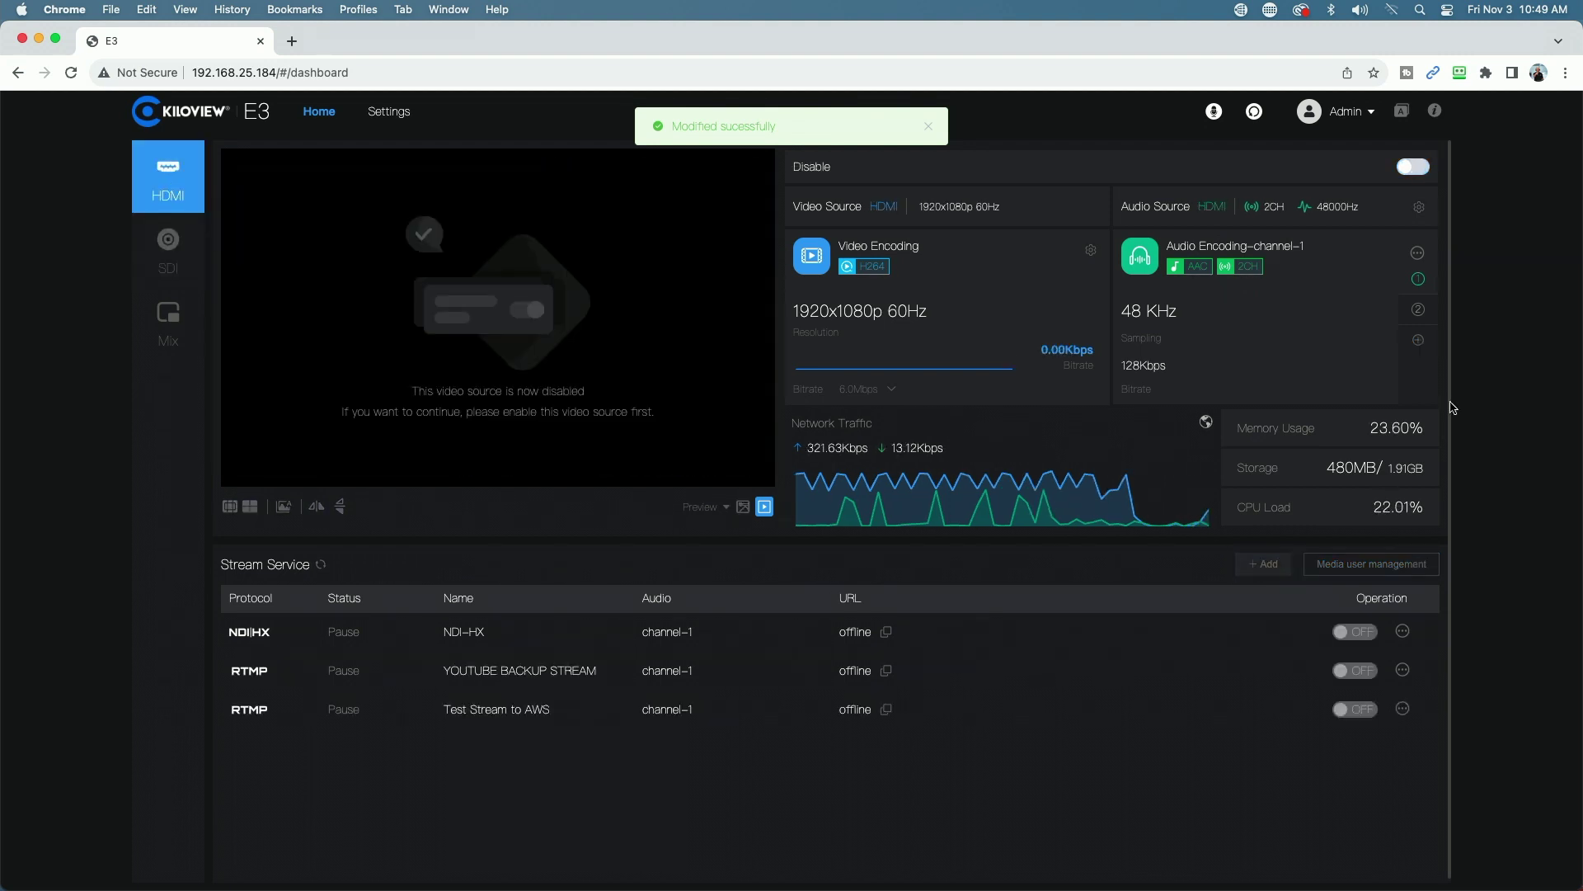
{"action": "left_click", "coordinate": [1427, 170]}
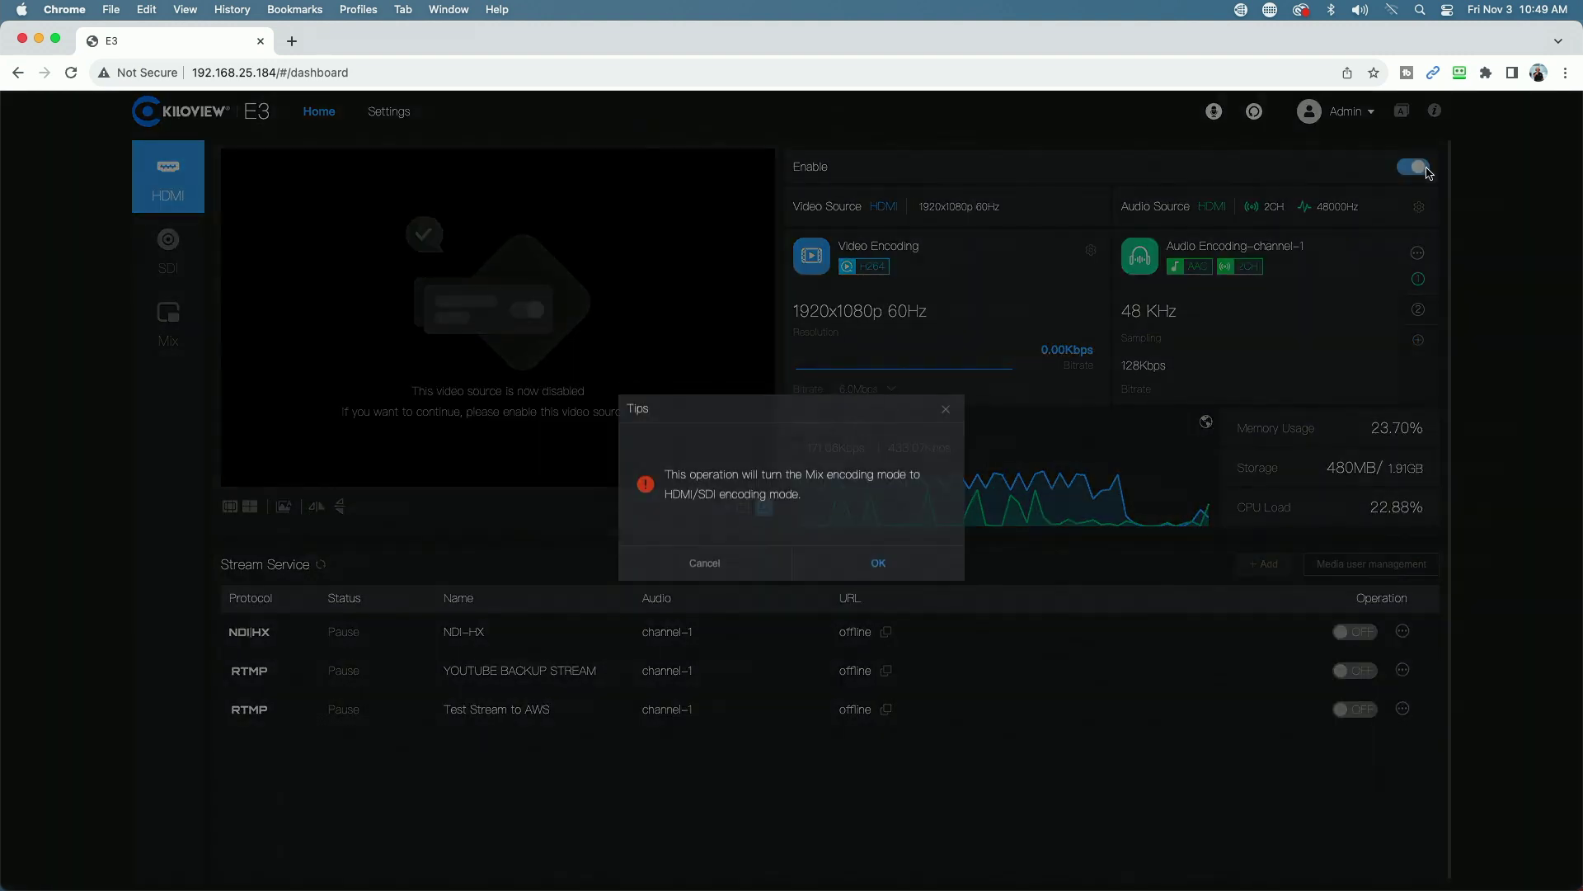
{"action": "left_click", "coordinate": [876, 564]}
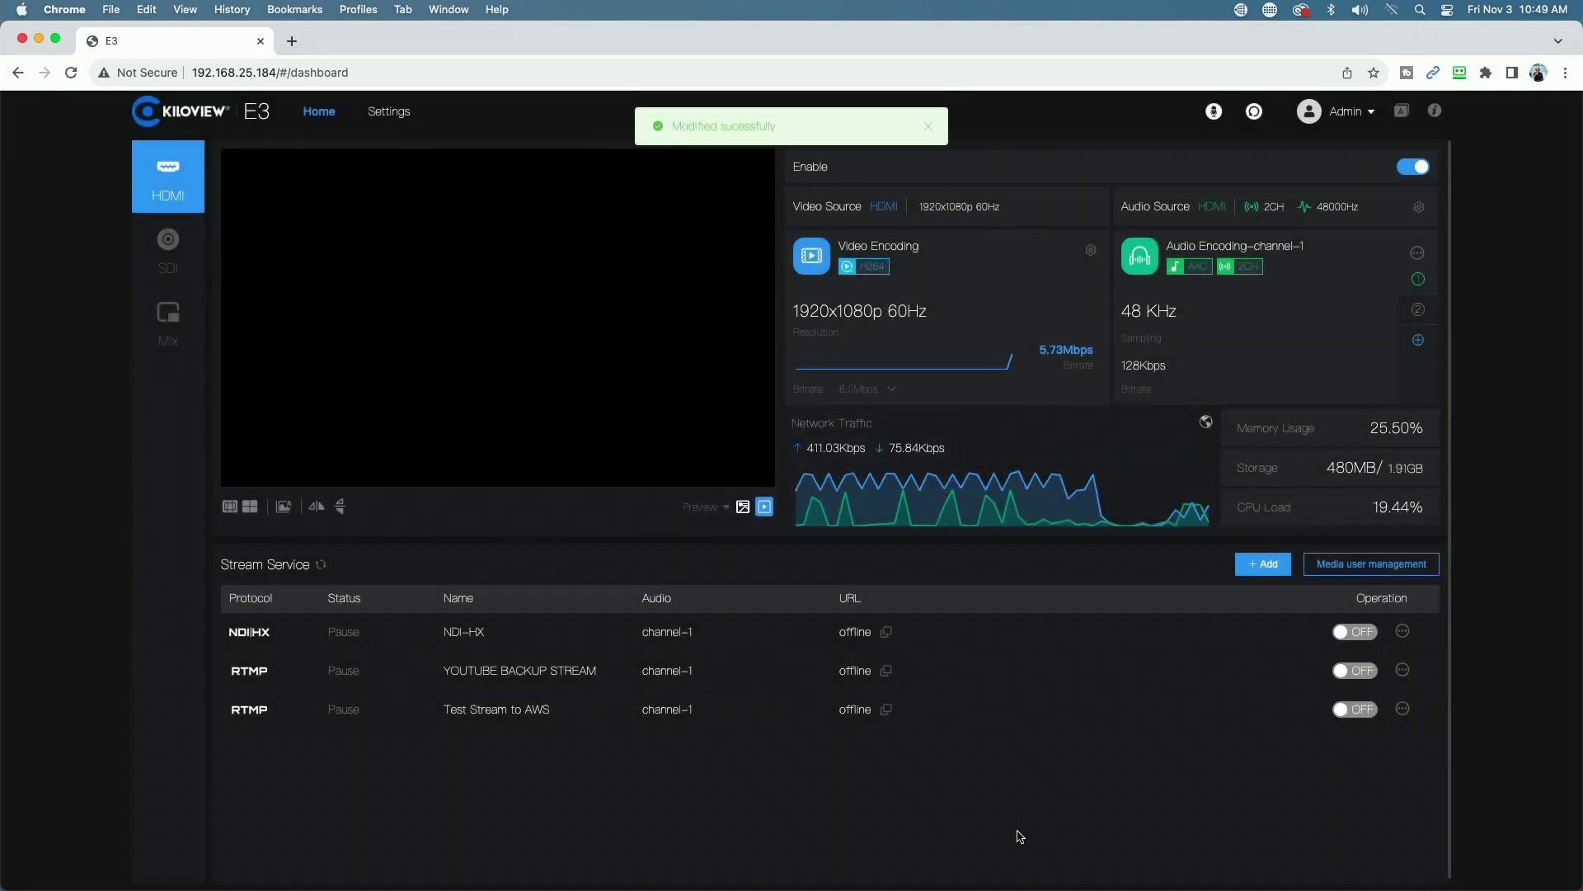